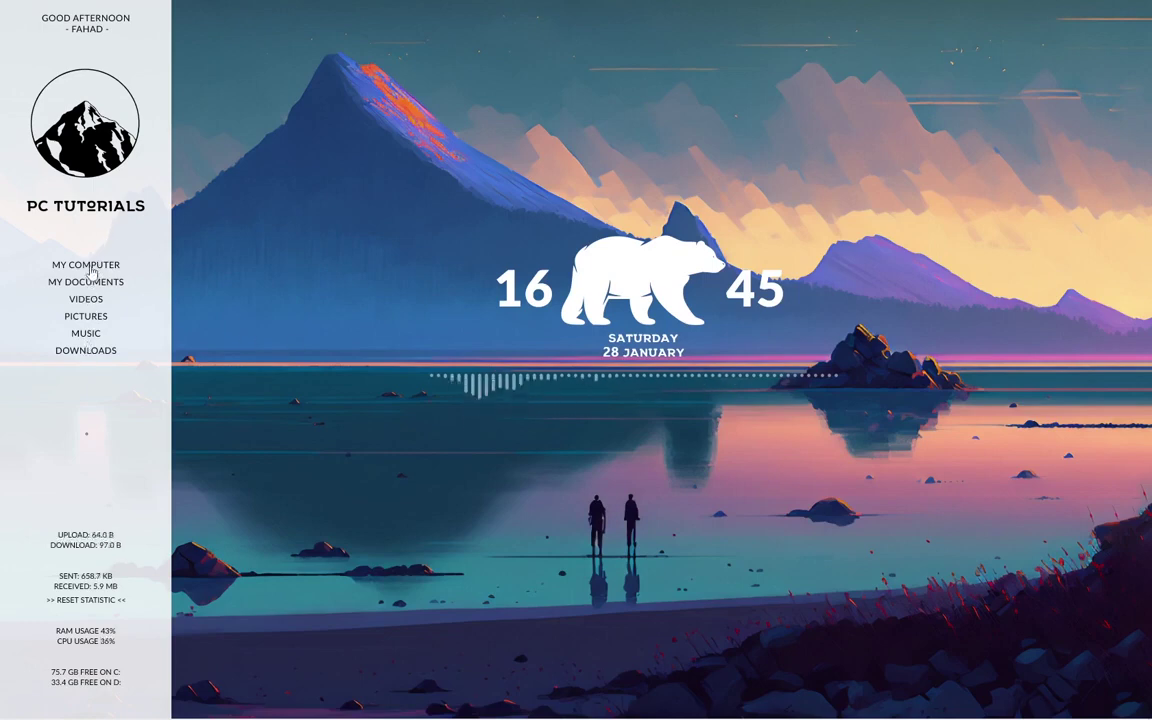
# - Briefly open and close This PC and Documents, then hide the desktop icons
pyautogui.click(89, 266)
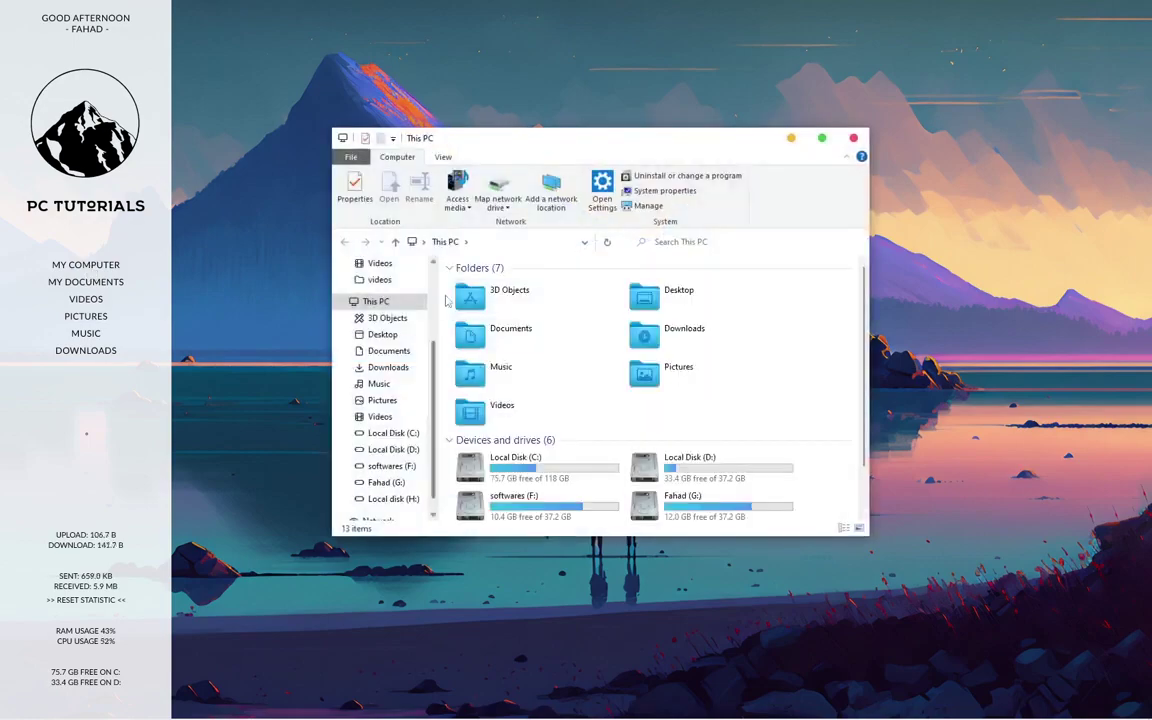
pyautogui.click(853, 139)
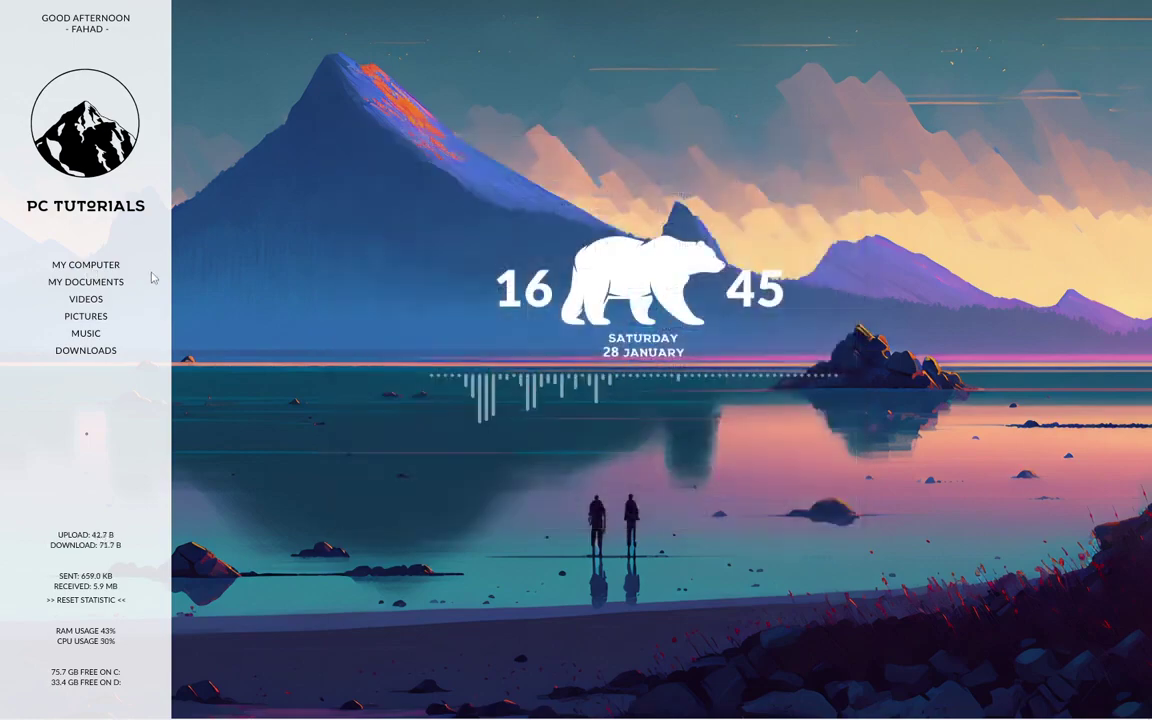
pyautogui.click(113, 288)
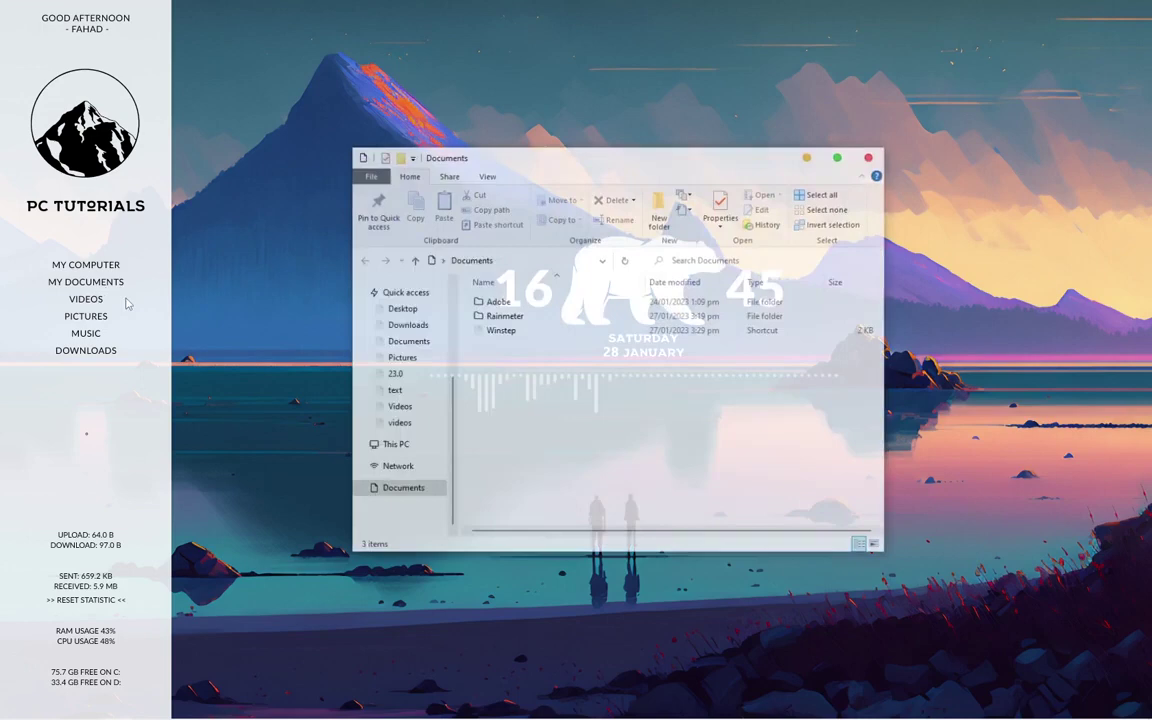
pyautogui.click(788, 140)
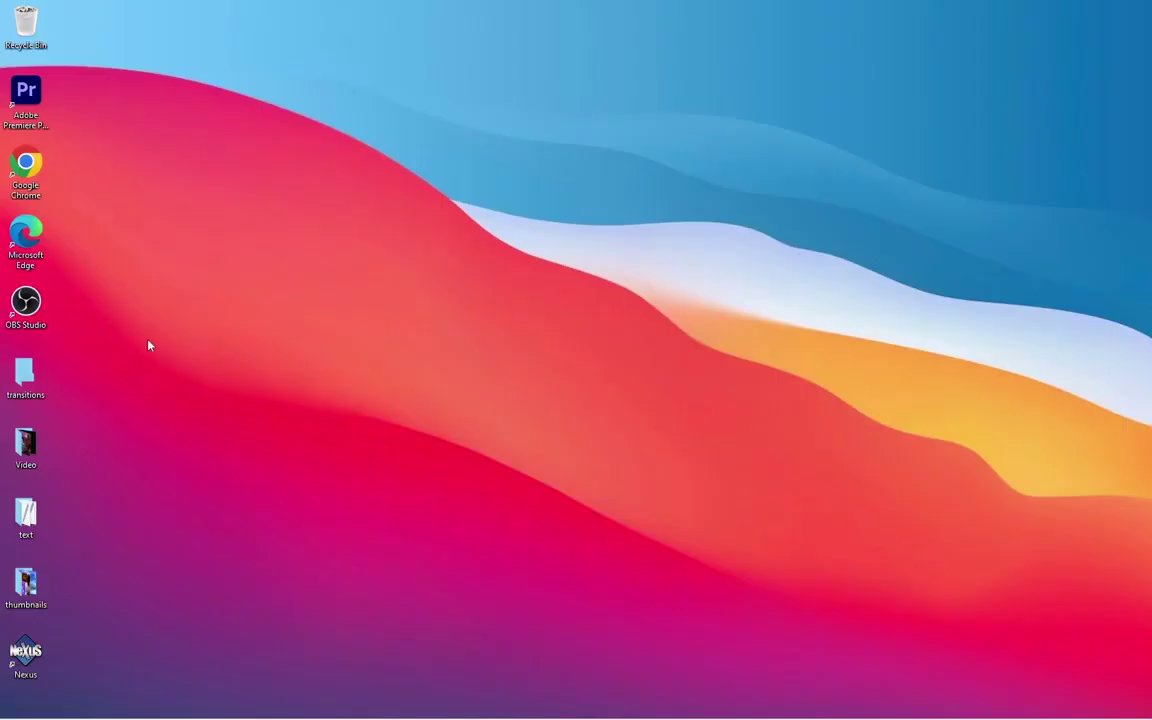
pyautogui.rightClick(207, 155)
pyautogui.moveTo(350, 163)
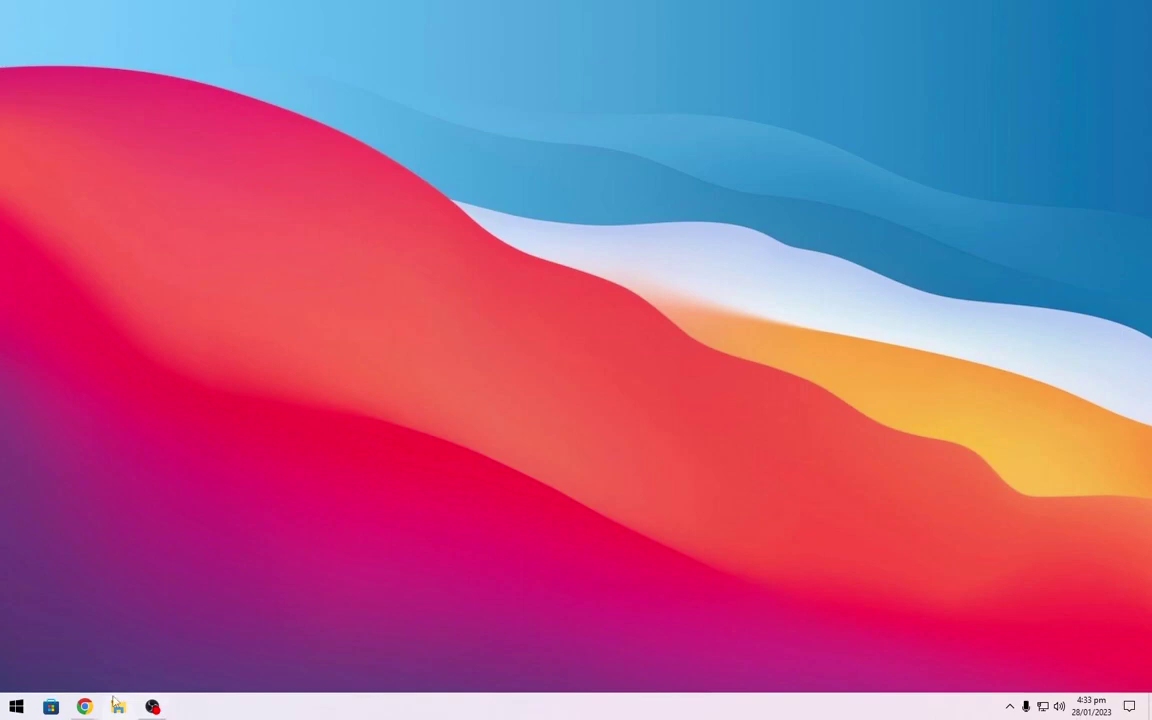
# - Save the wallhaven mountain-lake image to Downloads as wallhaven-855q8o.png and open it in Photos
pyautogui.moveTo(88, 709)
pyautogui.click(105, 650)
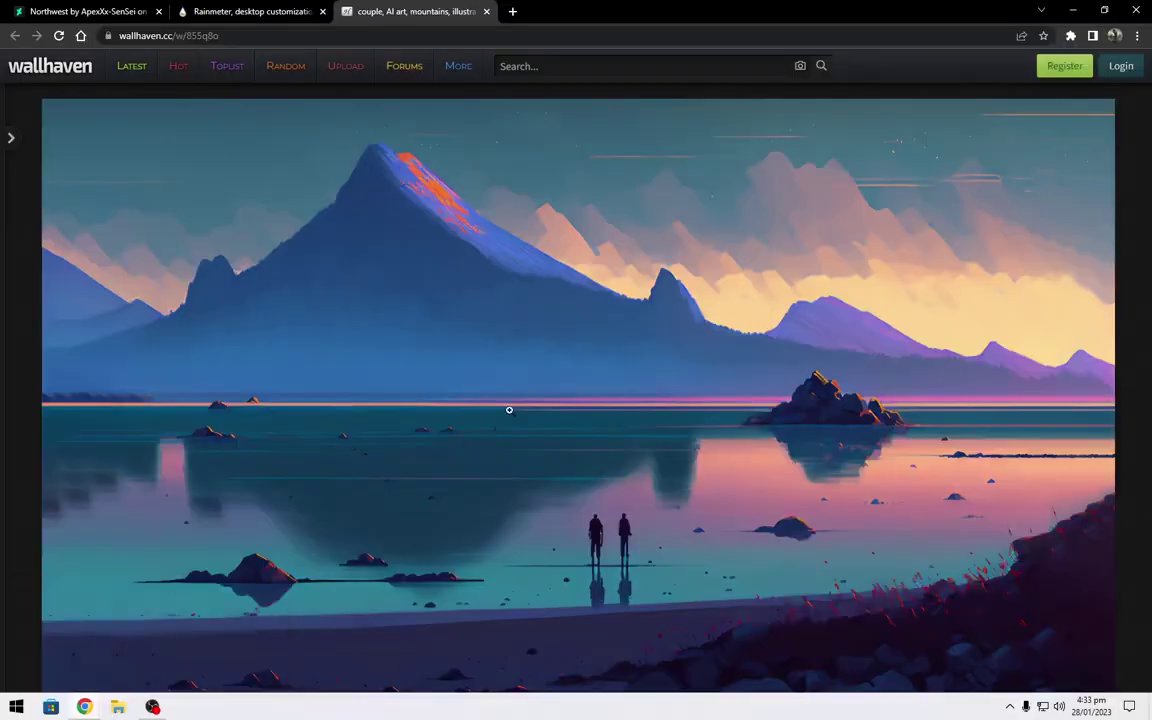
pyautogui.rightClick(458, 243)
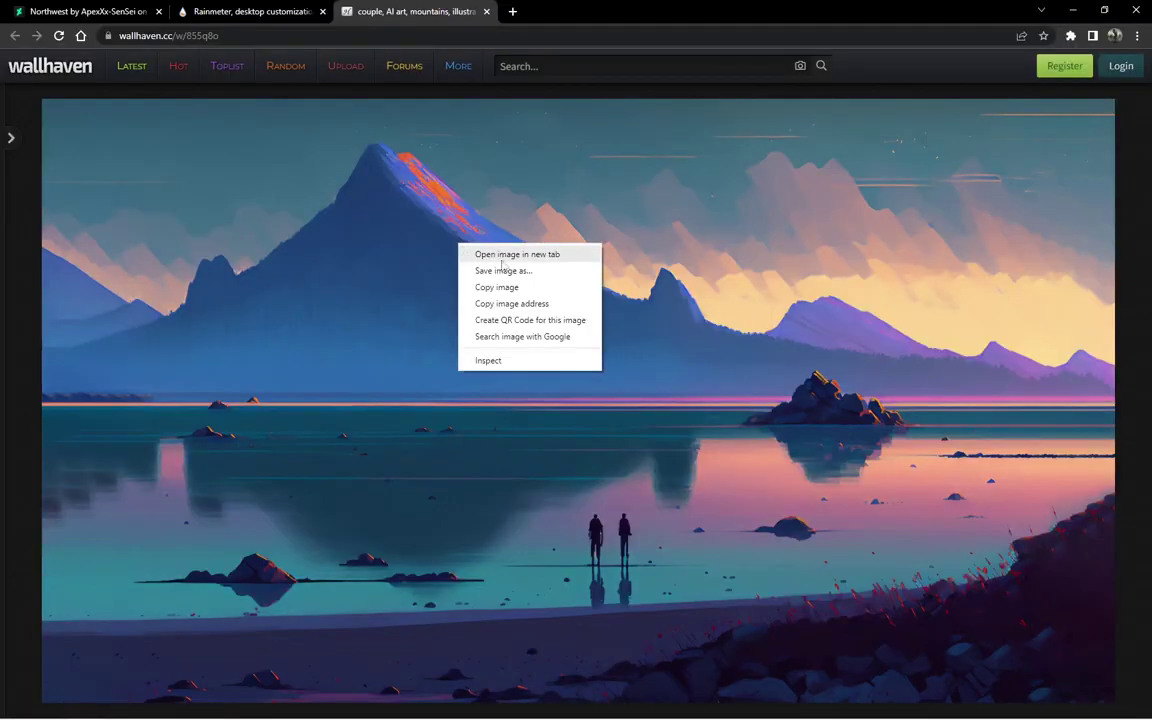
pyautogui.click(503, 270)
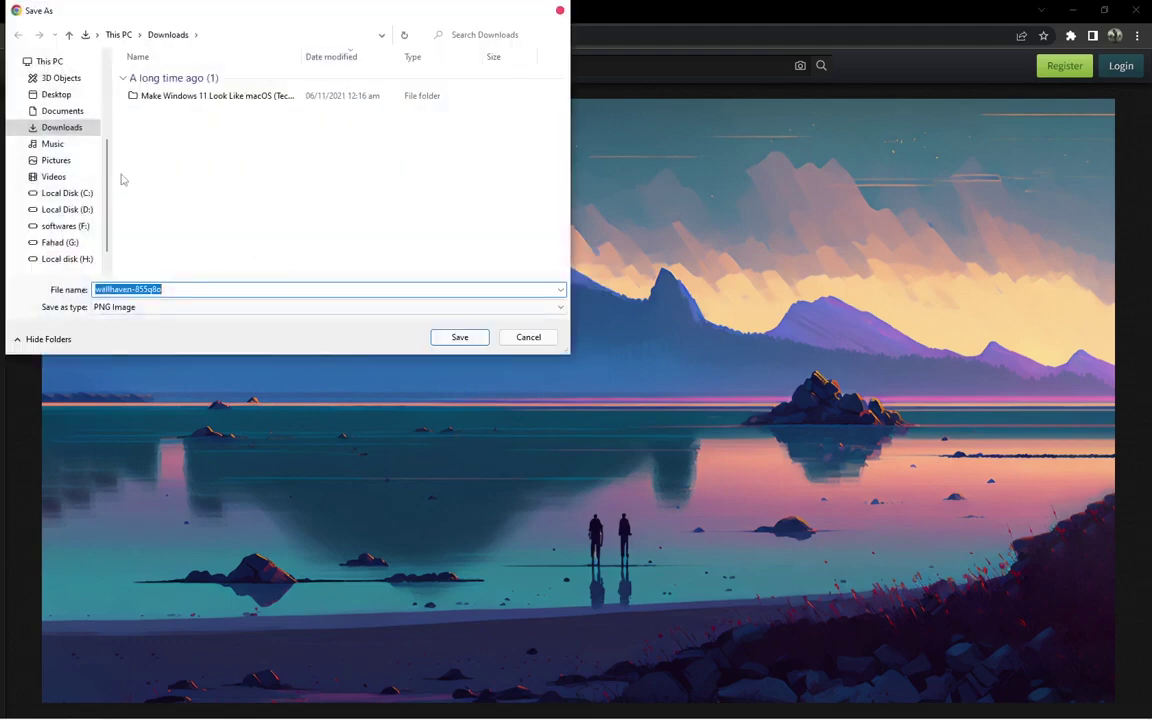
pyautogui.click(460, 337)
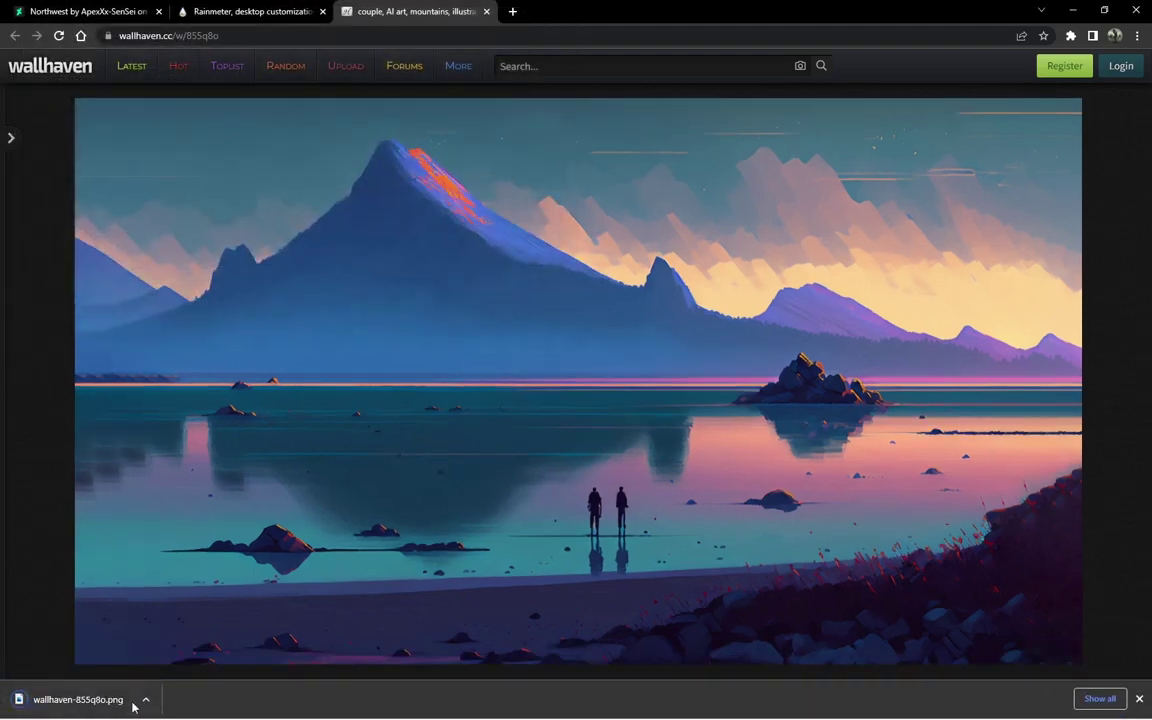
pyautogui.click(146, 699)
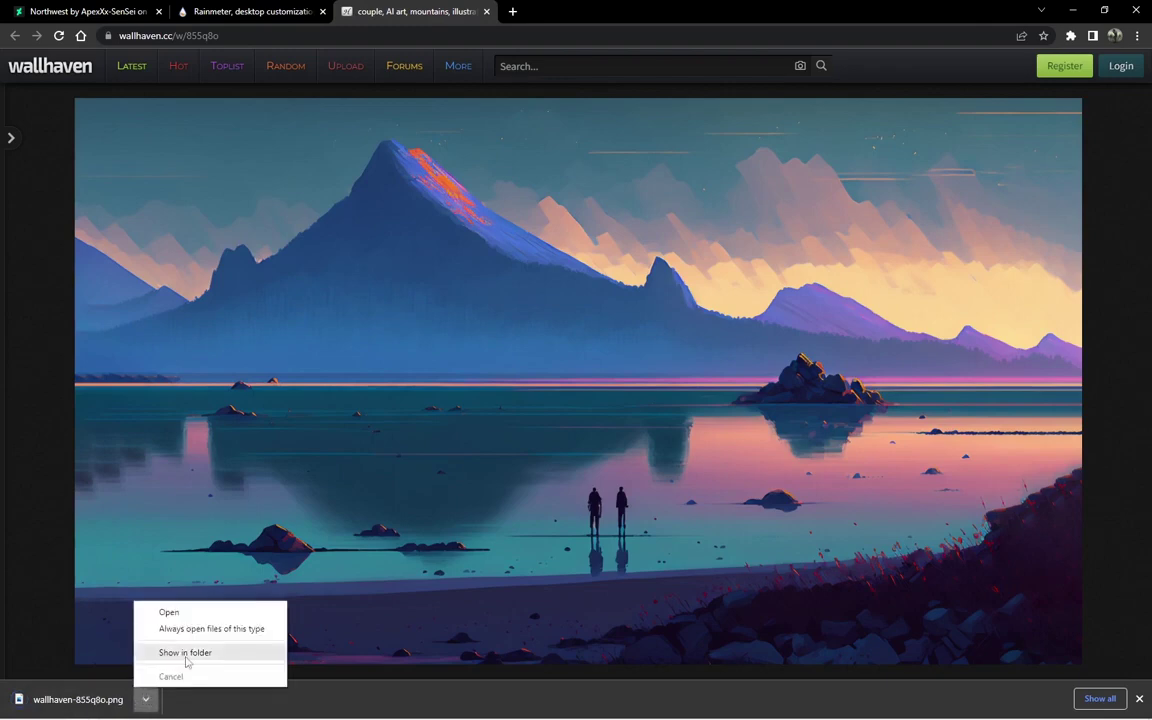
pyautogui.click(192, 612)
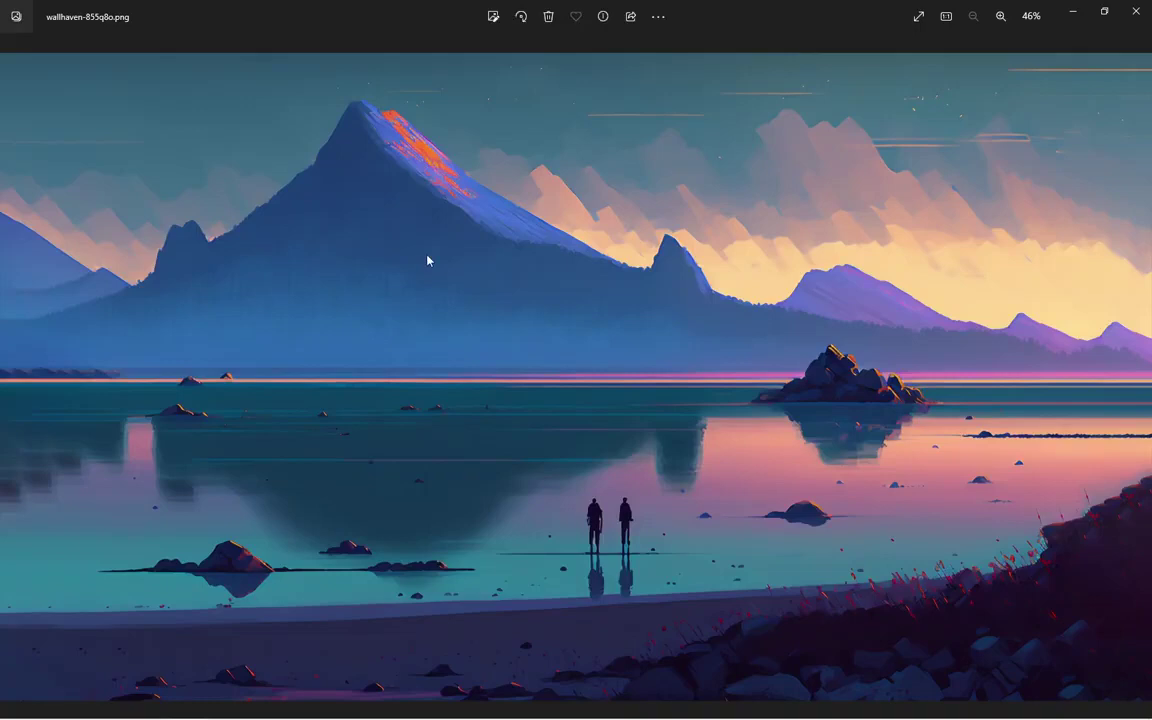
# - Set the mountain-lake photo as the desktop background and close Photos
pyautogui.rightClick(427, 260)
pyautogui.moveTo(617, 409)
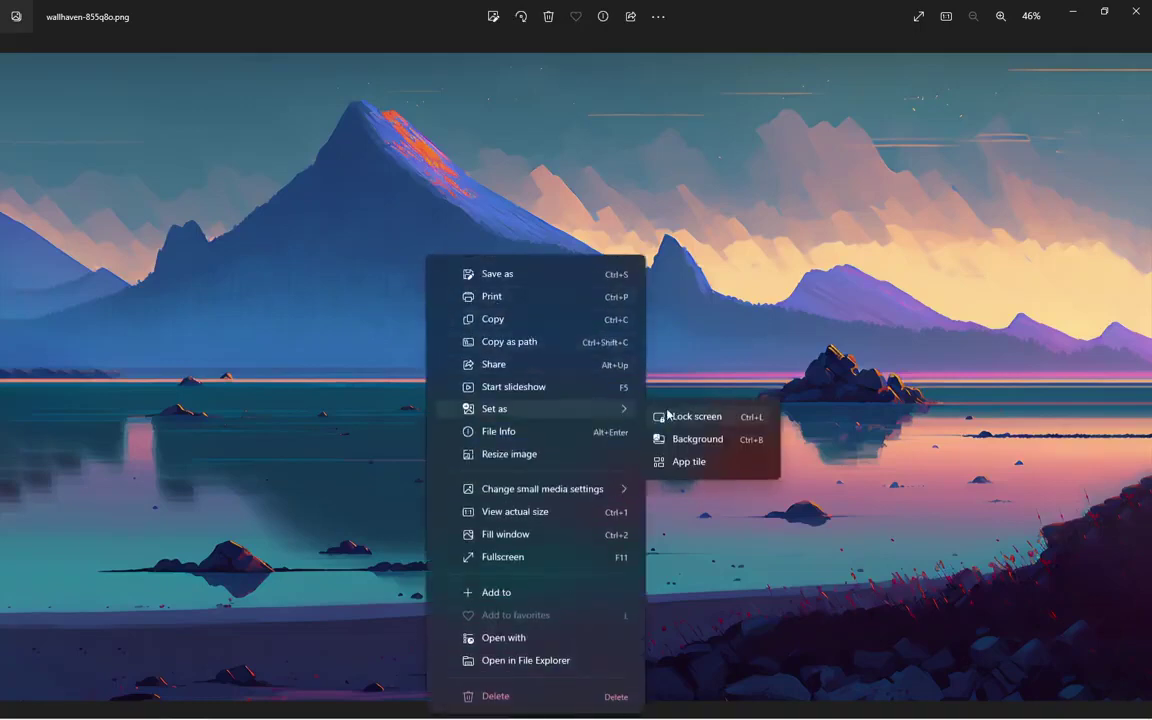
pyautogui.click(693, 440)
pyautogui.hotkey('alt', 'F4')
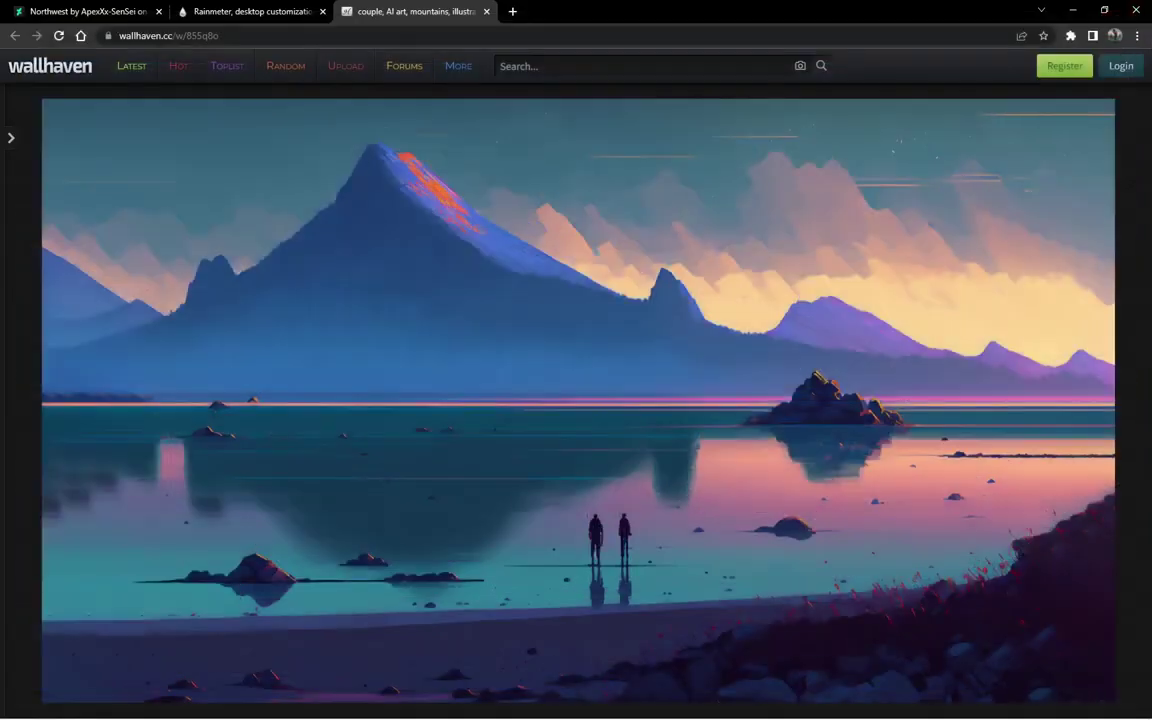
# - Check the new wallpaper on the desktop, then return to the Rainmeter website tab
pyautogui.press('super+d')
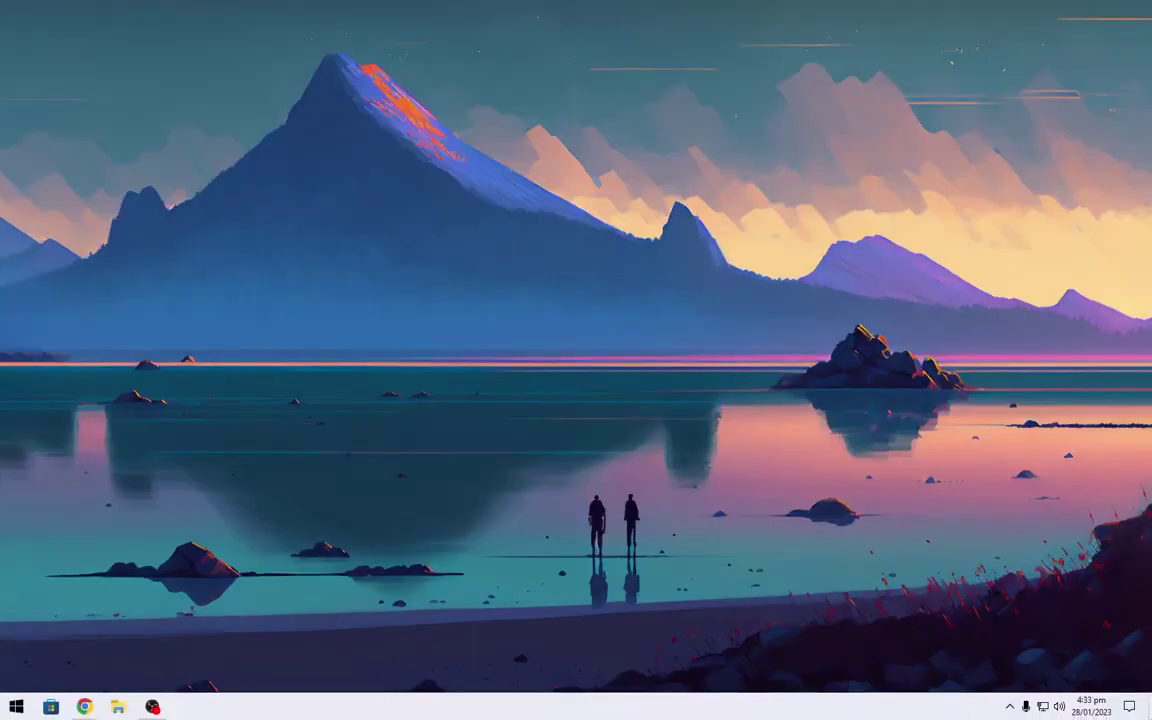
pyautogui.press('super+d')
pyautogui.click(224, 8)
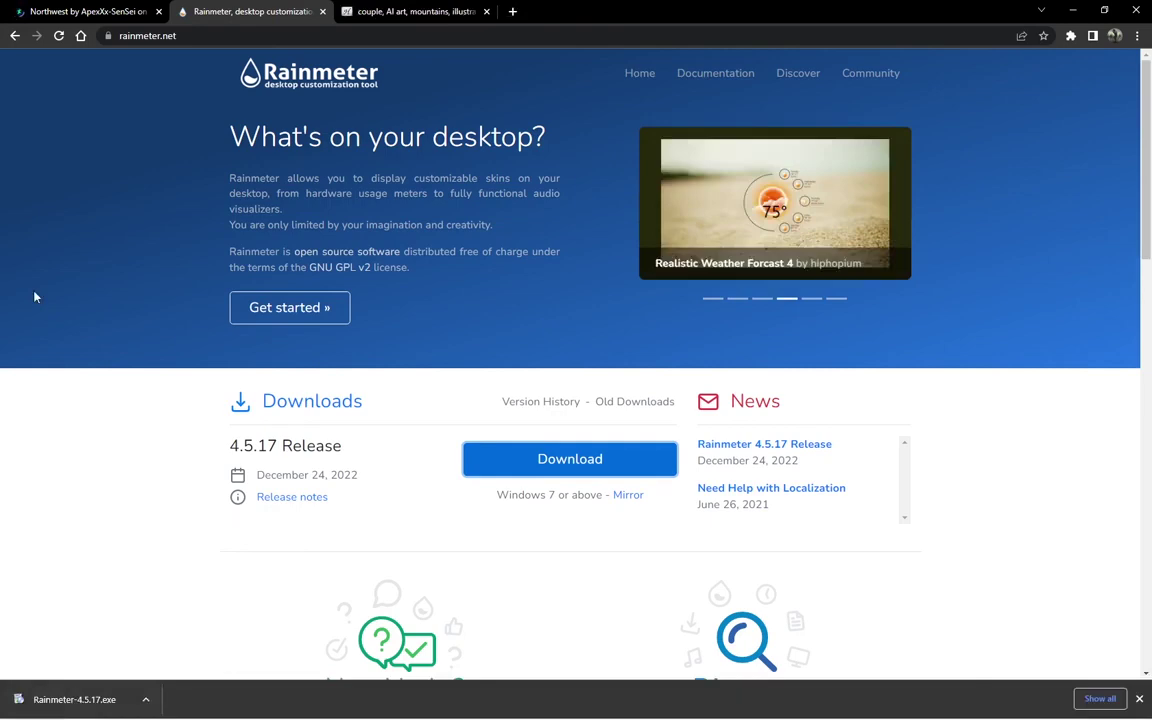
# - Switch the browser to the DeviantArt Northwest skin tab
pyautogui.click(85, 11)
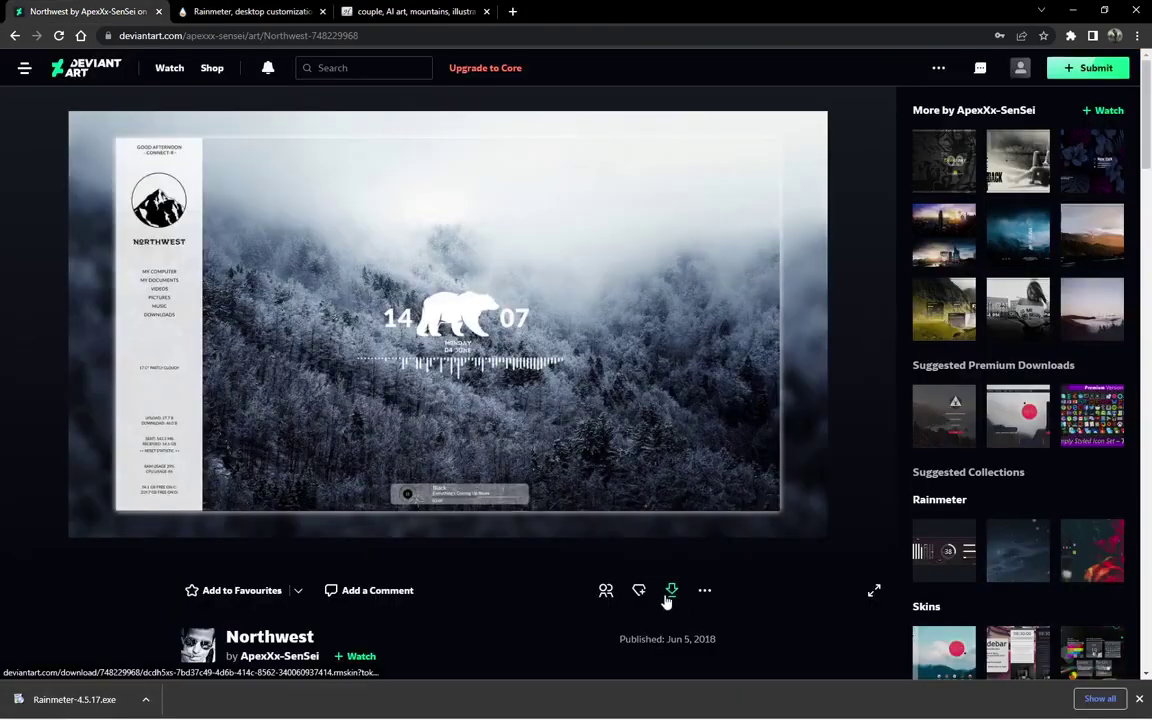
# - Download the Northwest .rmskin from DeviantArt and show Rainmeter-4.5.17.exe in its Downloads folder
pyautogui.click(670, 597)
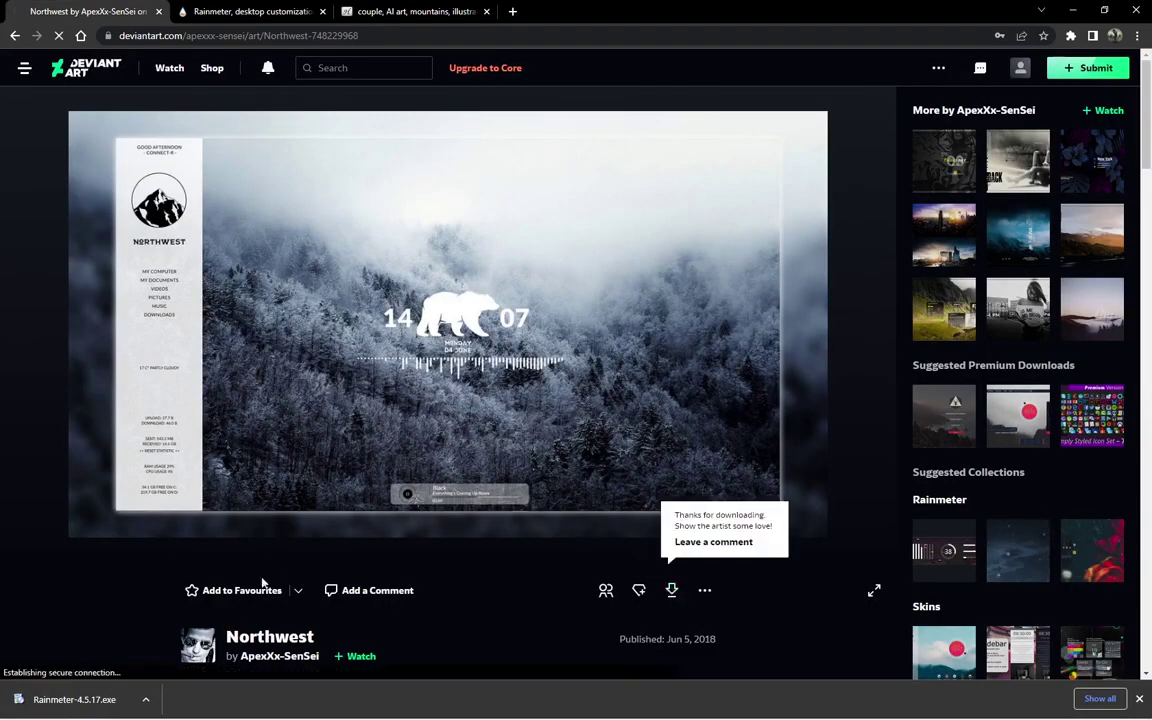
pyautogui.moveTo(228, 635); pyautogui.dragTo(310, 637)
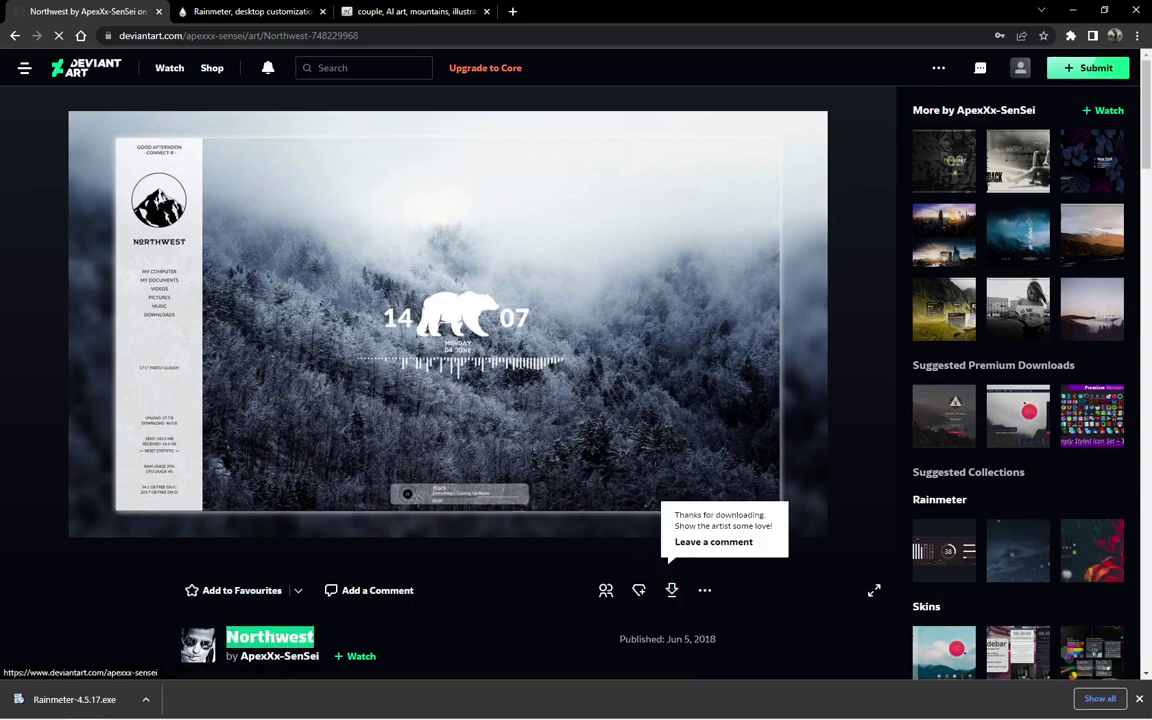
pyautogui.click(370, 627)
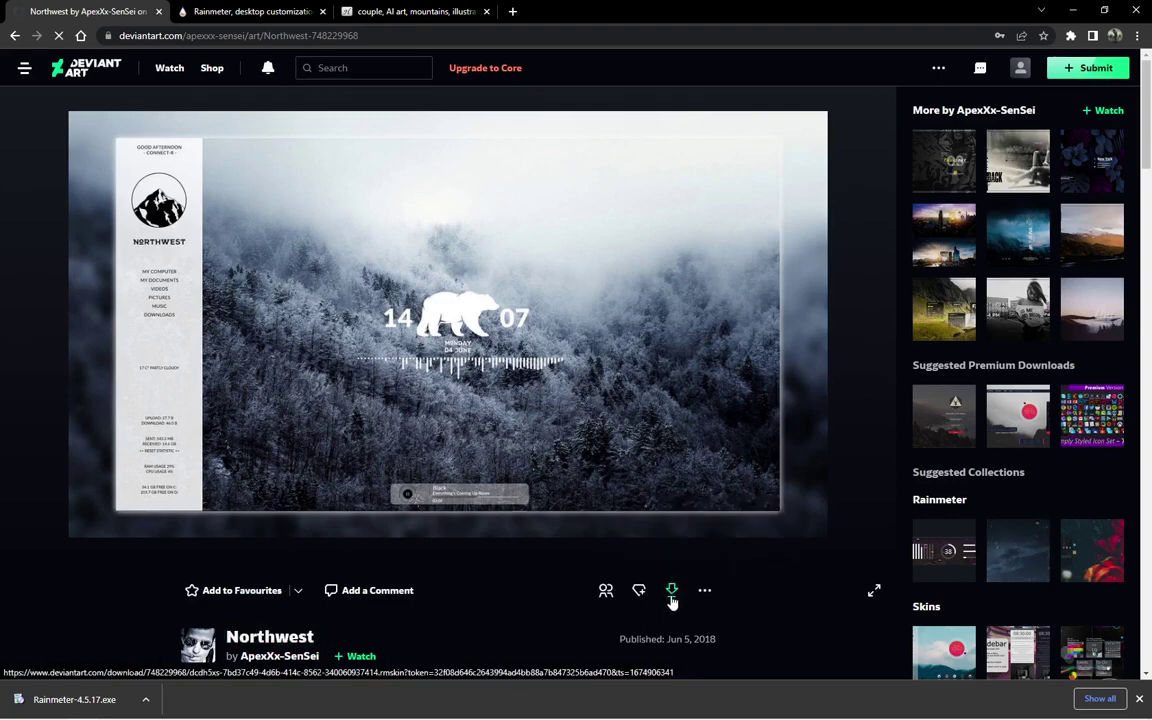
pyautogui.click(672, 594)
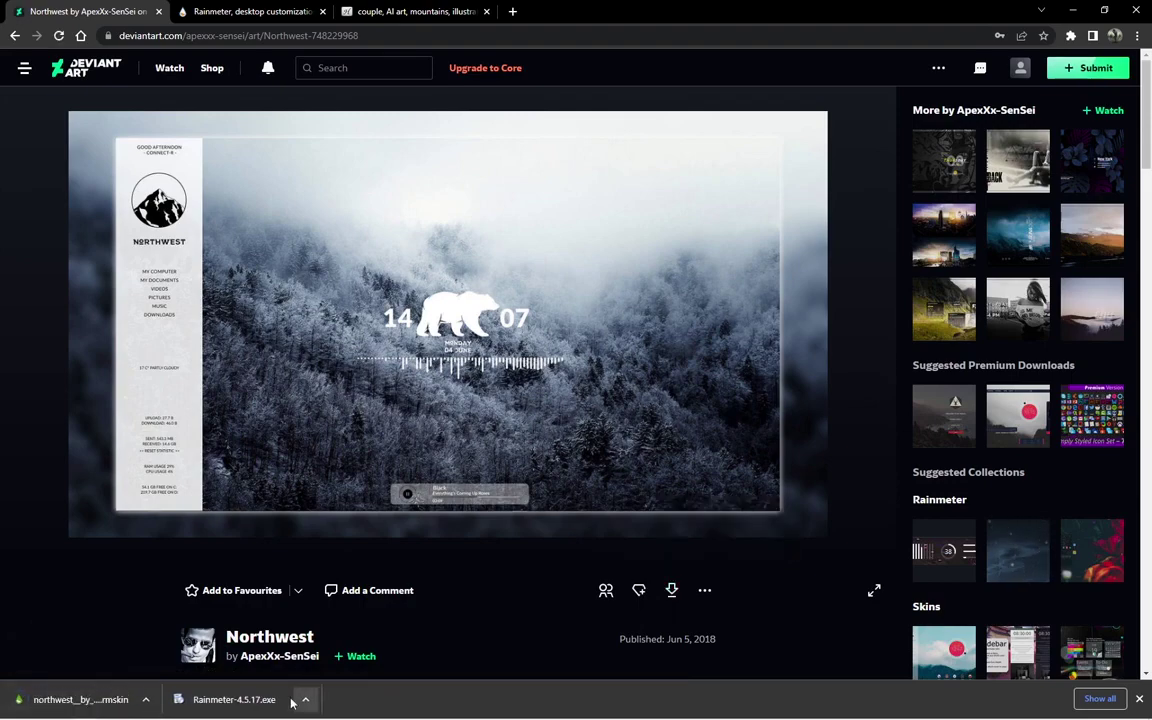
pyautogui.click(305, 699)
pyautogui.click(350, 656)
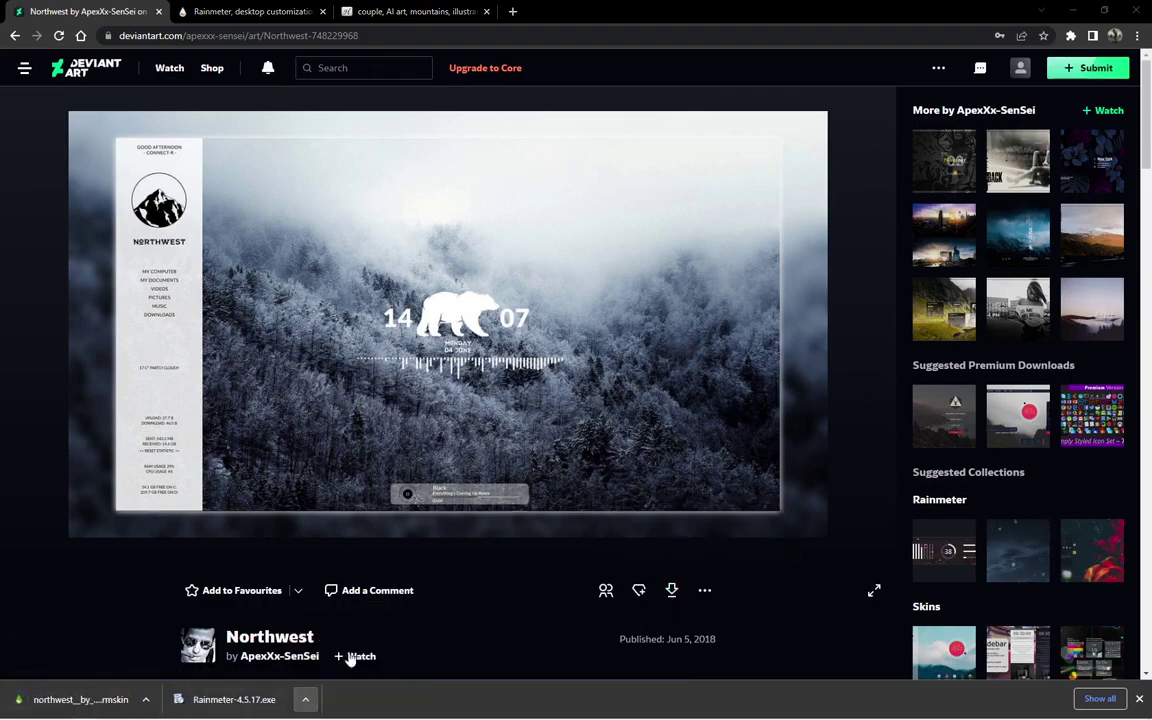
# - Run Rainmeter-4.5.17.exe as administrator and complete the setup through Finish
pyautogui.rightClick(235, 199)
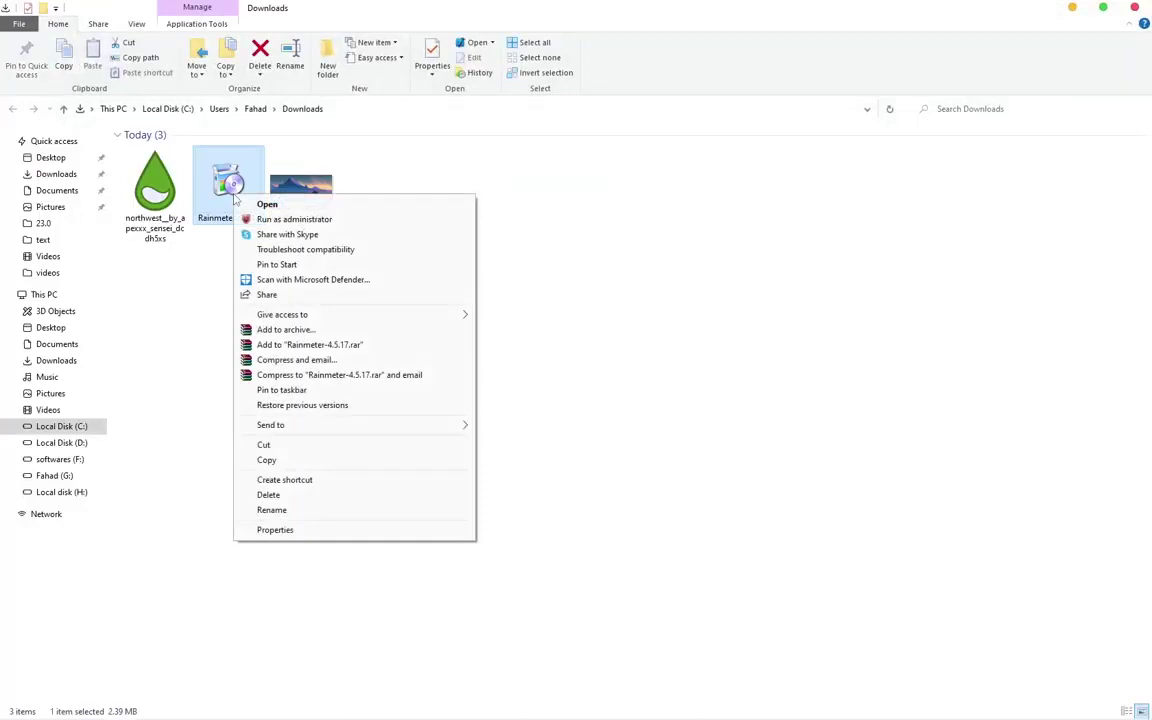
pyautogui.click(240, 219)
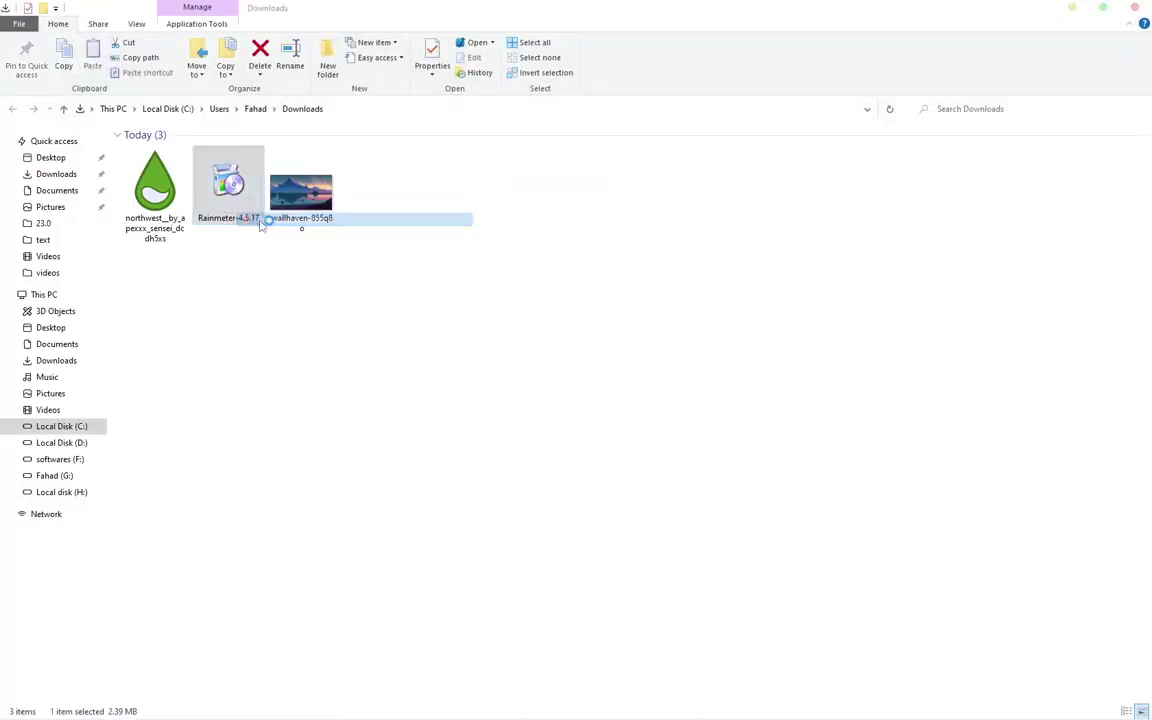
pyautogui.click(650, 476)
pyautogui.click(650, 476)
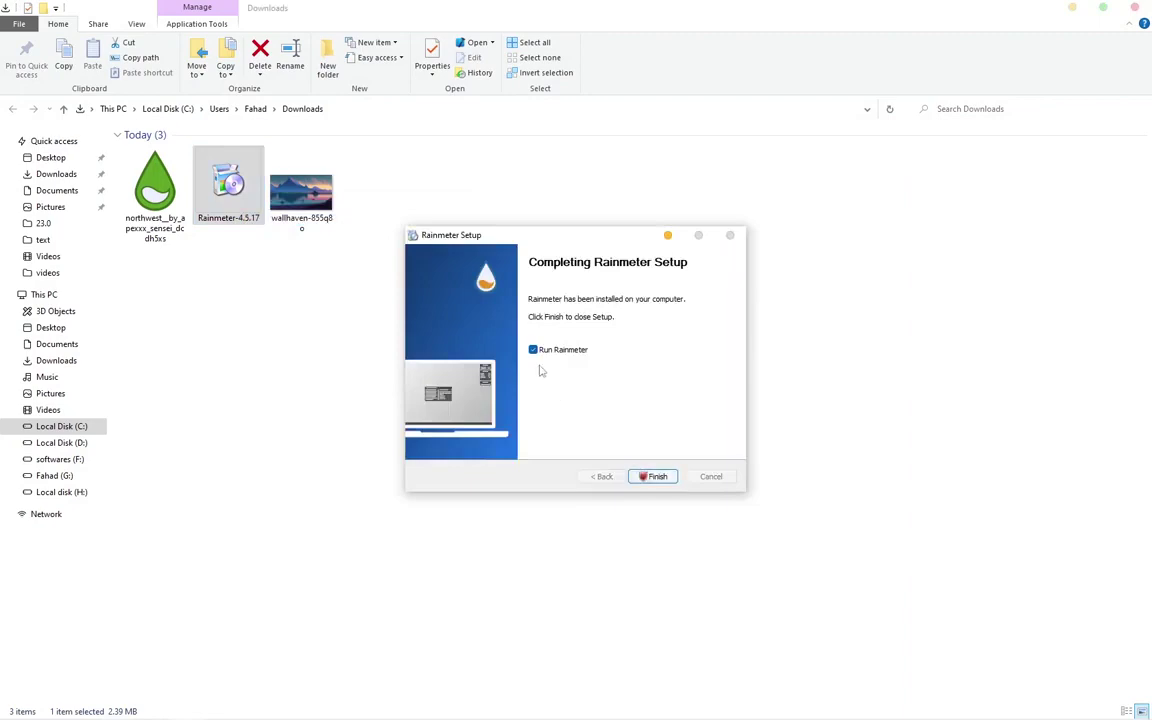
pyautogui.click(651, 476)
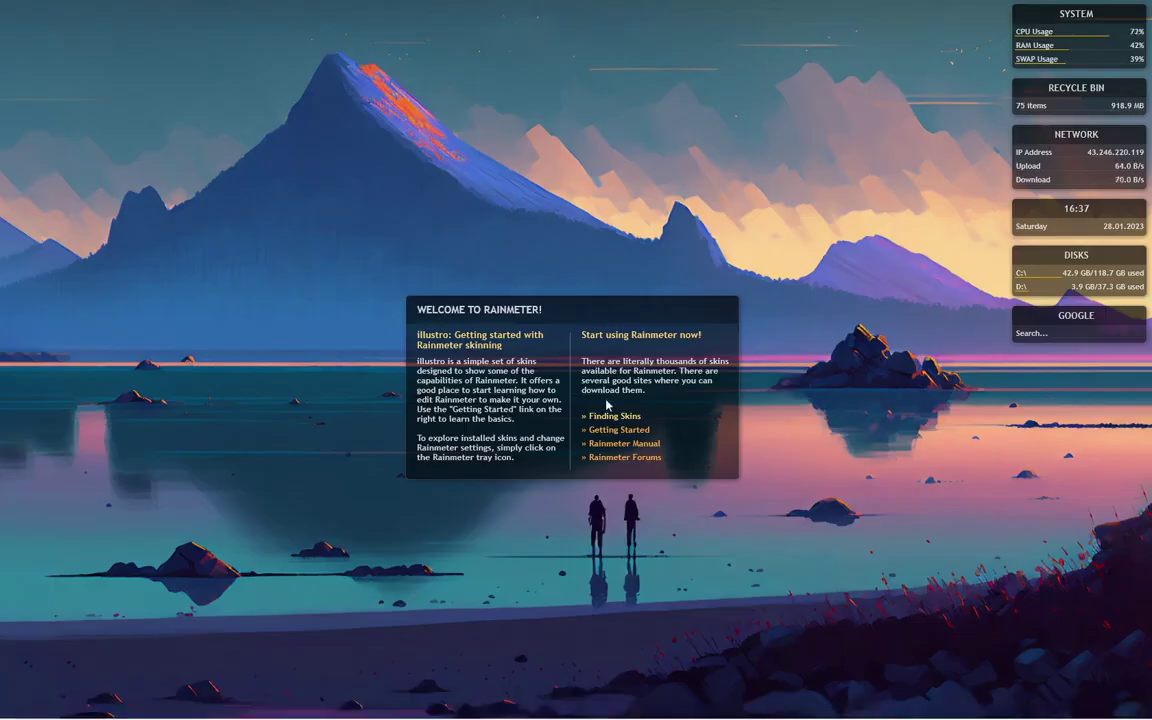
# - Unload the illustro Welcome, Google search and disks skins, then open File Explorer on Downloads
pyautogui.rightClick(605, 401)
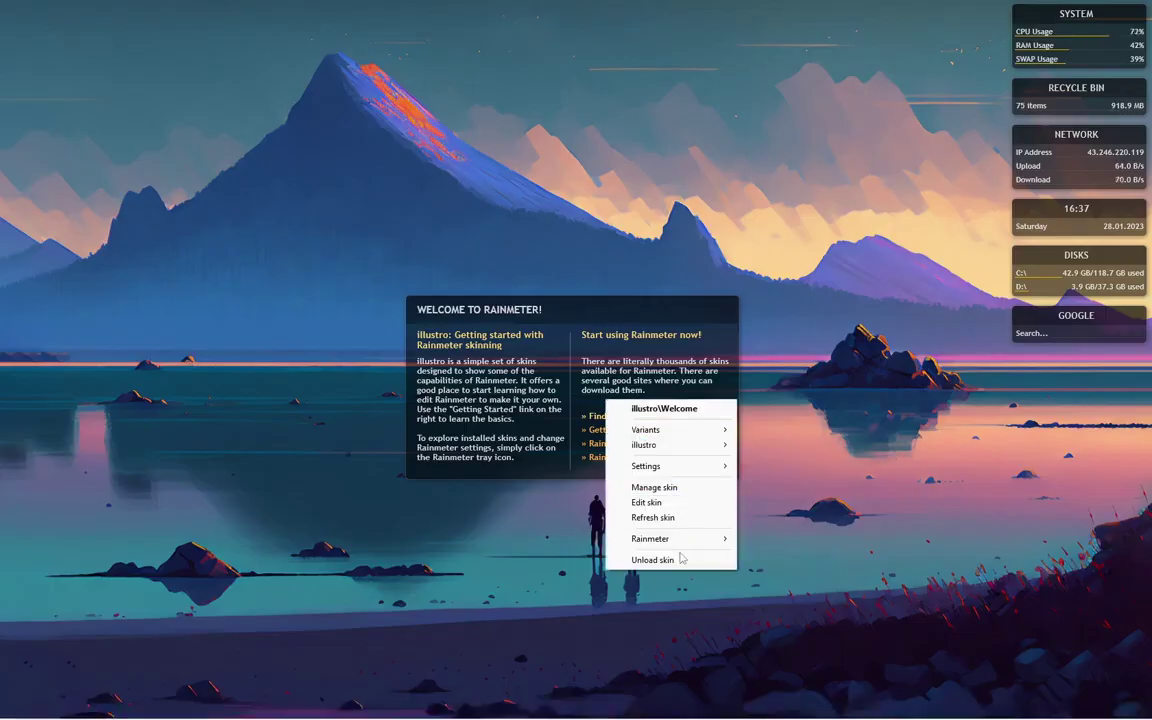
pyautogui.click(681, 559)
pyautogui.rightClick(1105, 329)
pyautogui.click(1095, 479)
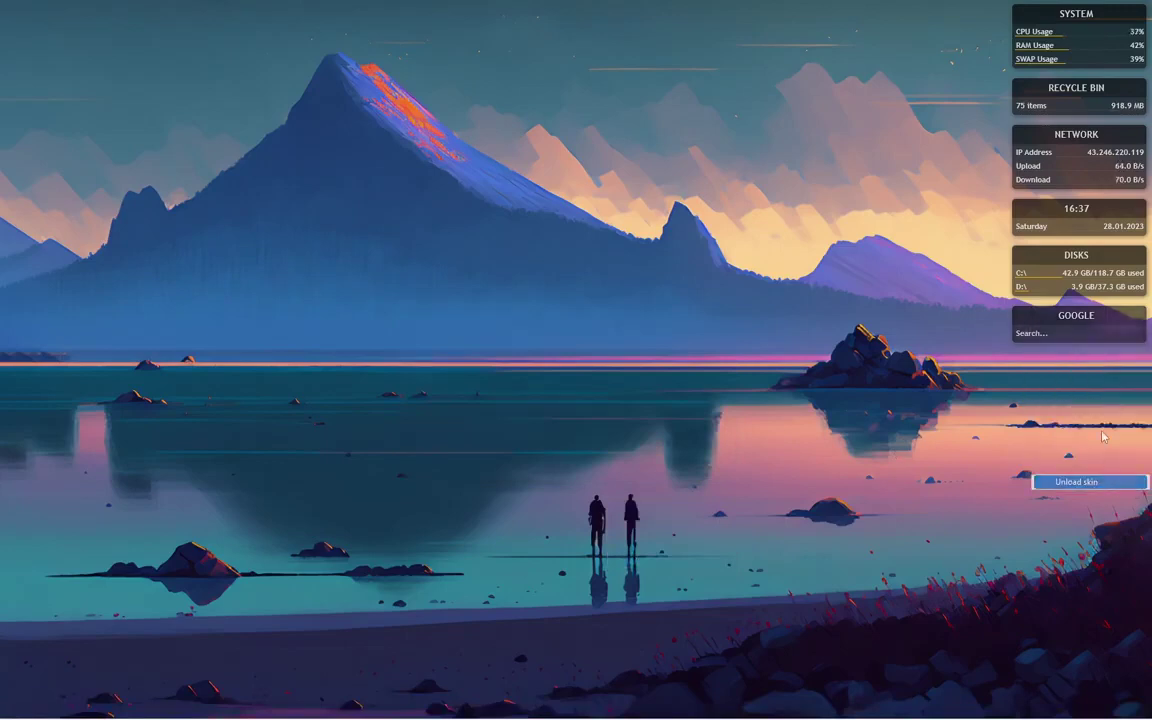
pyautogui.rightClick(1075, 288)
pyautogui.click(1080, 447)
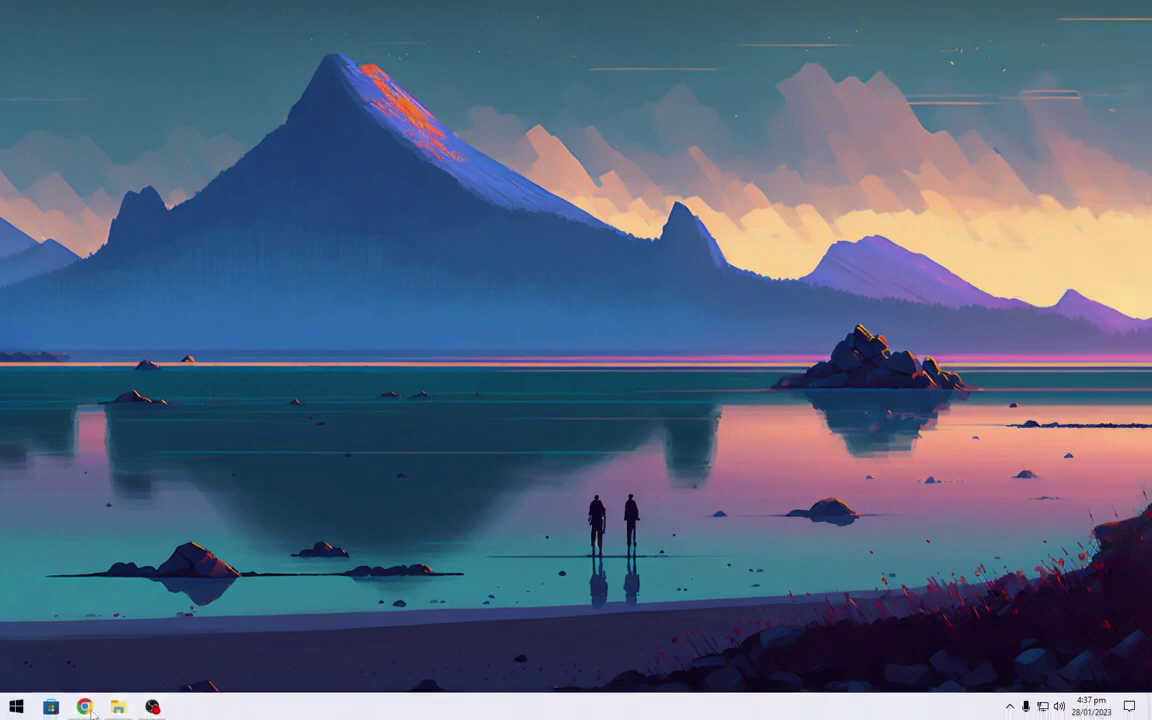
pyautogui.click(118, 707)
# - Open the northwest .rmskin package in the Skin Installer and install the Northwest skin
pyautogui.click(158, 195)
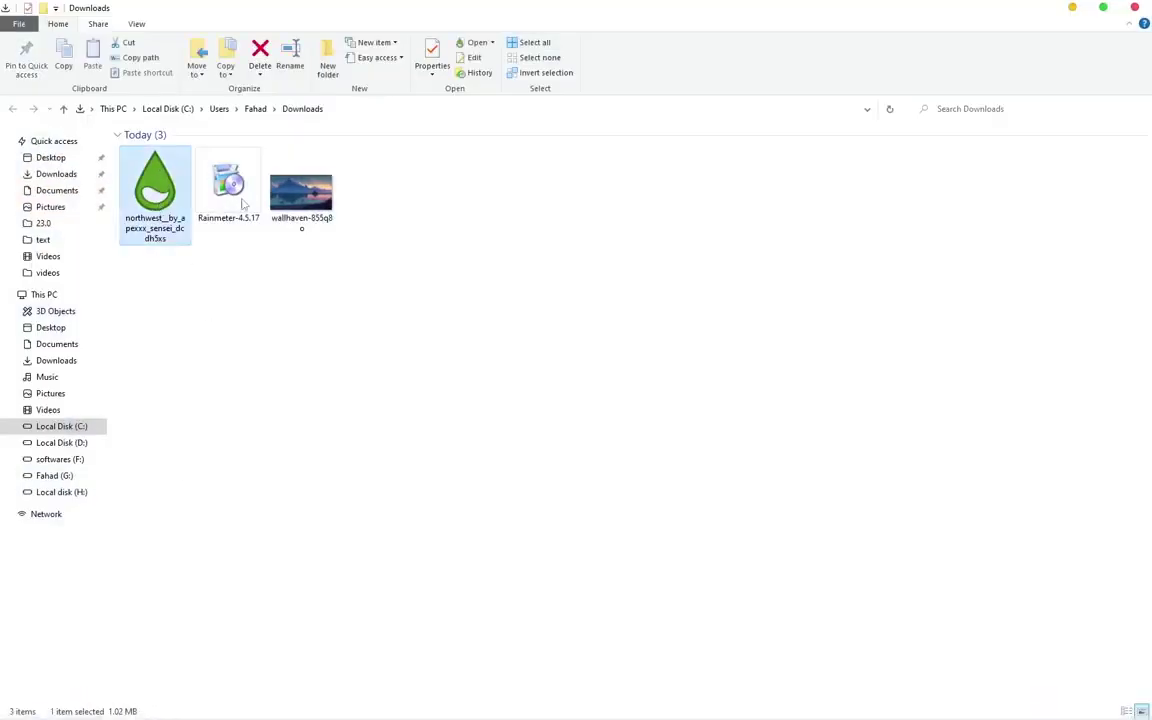
pyautogui.click(1104, 8)
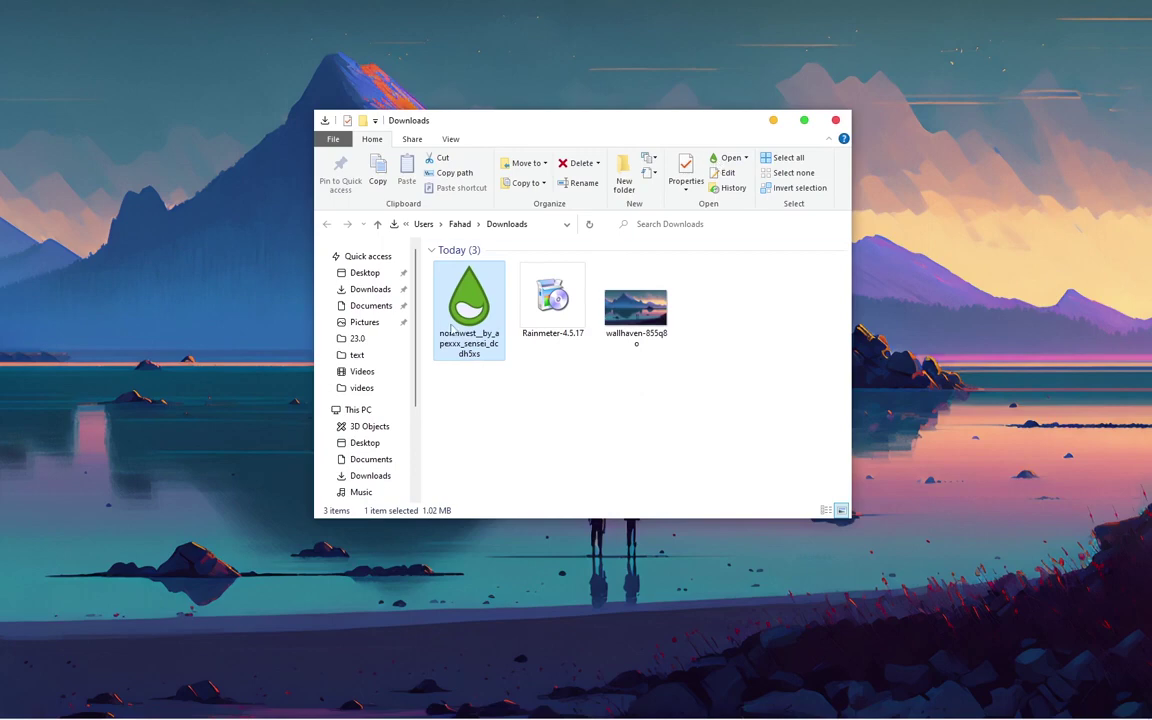
pyautogui.rightClick(452, 326)
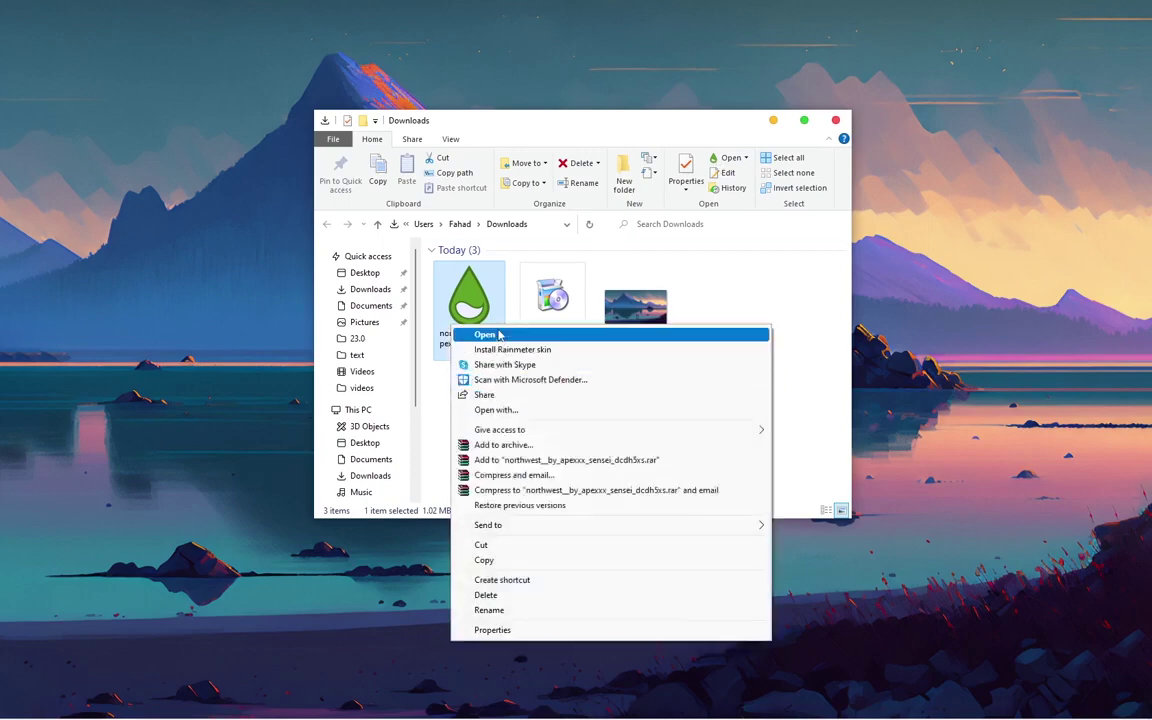
pyautogui.click(499, 334)
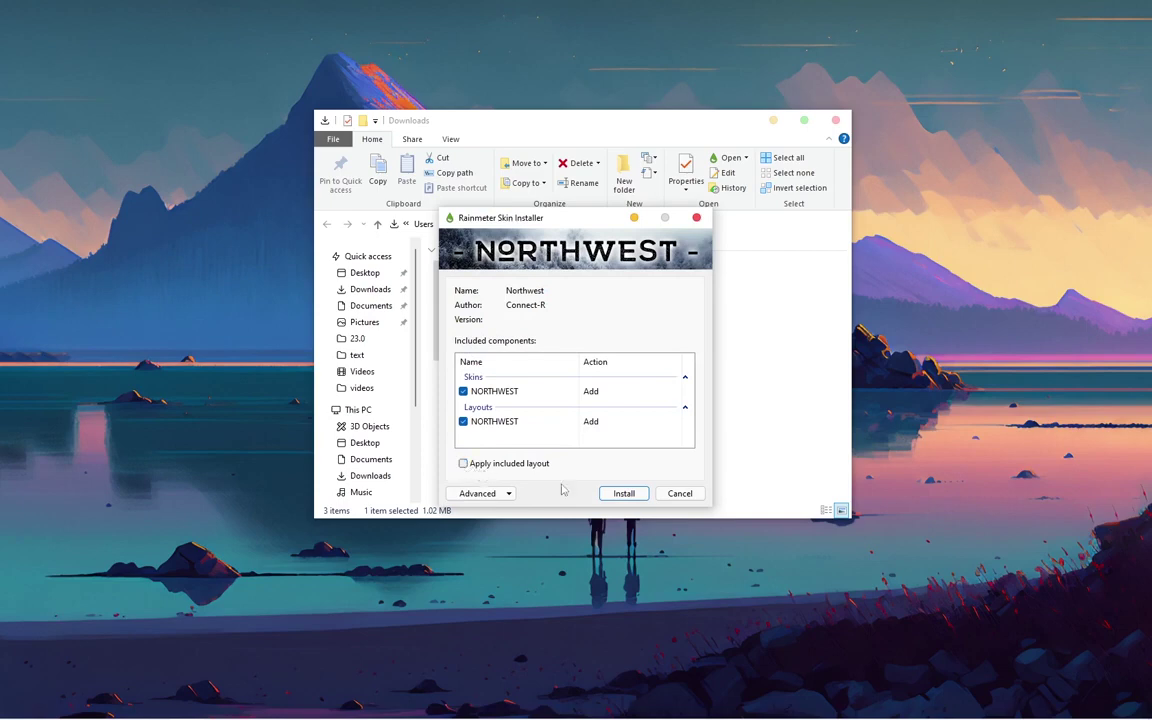
pyautogui.click(621, 494)
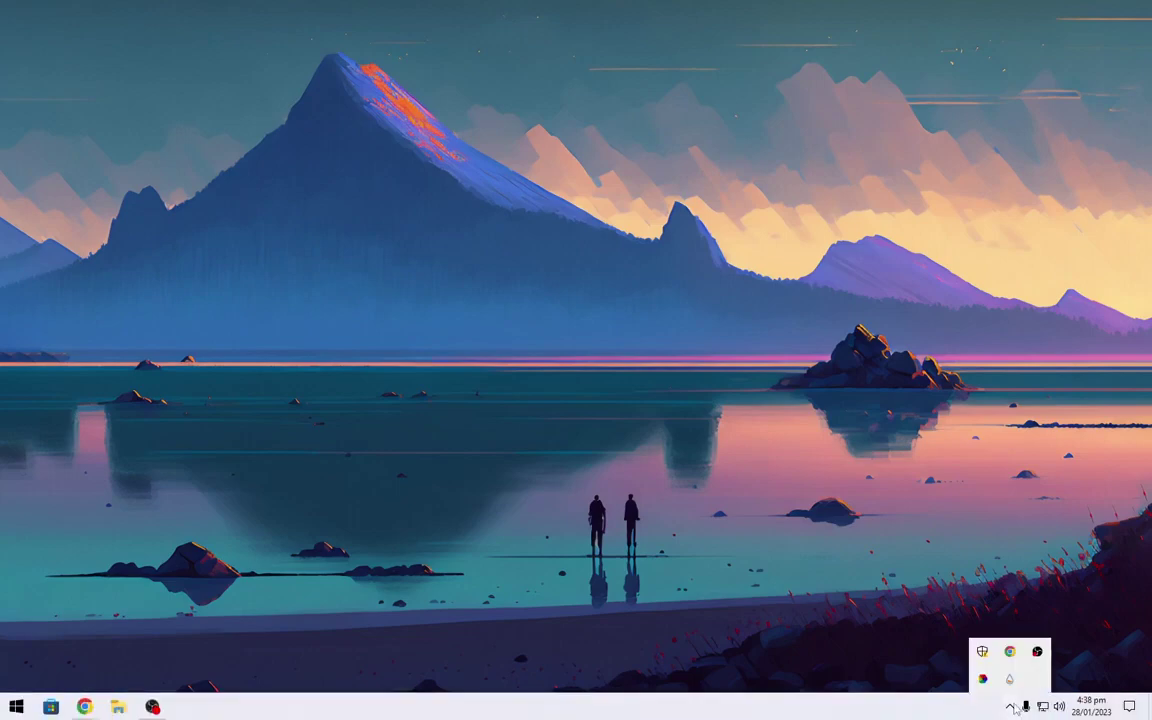
# - In Manage Rainmeter, refresh all and load the NORTHWEST Clock.ini skin
pyautogui.click(1007, 681)
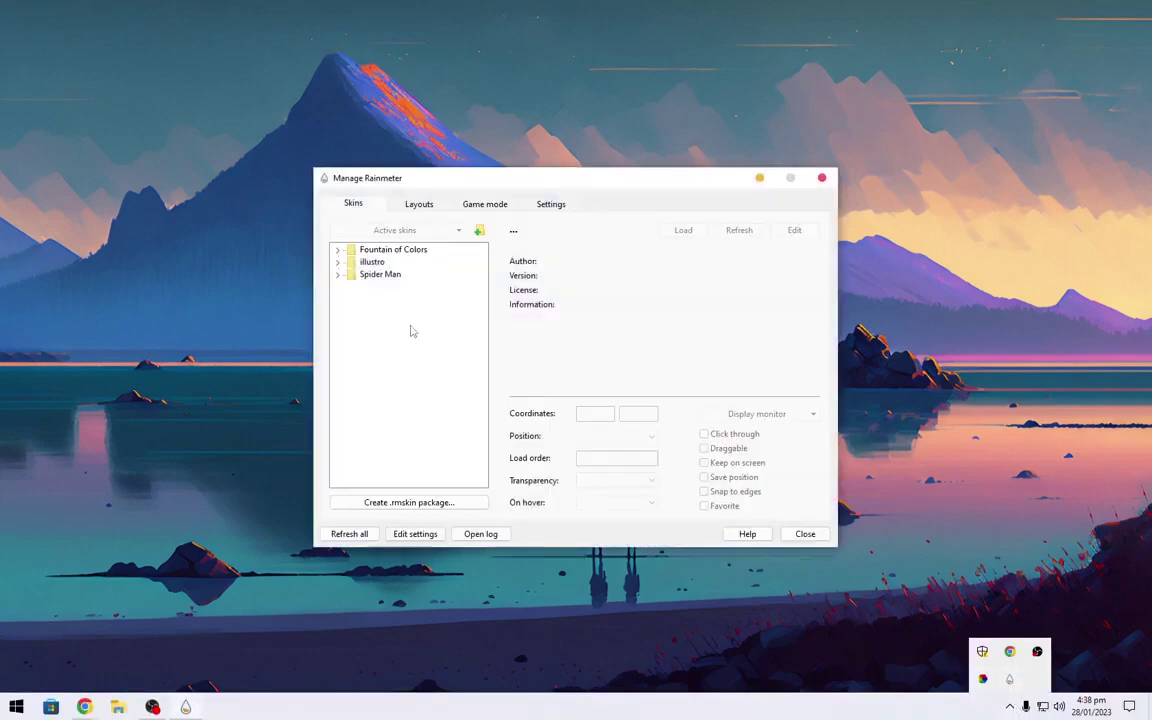
pyautogui.click(347, 535)
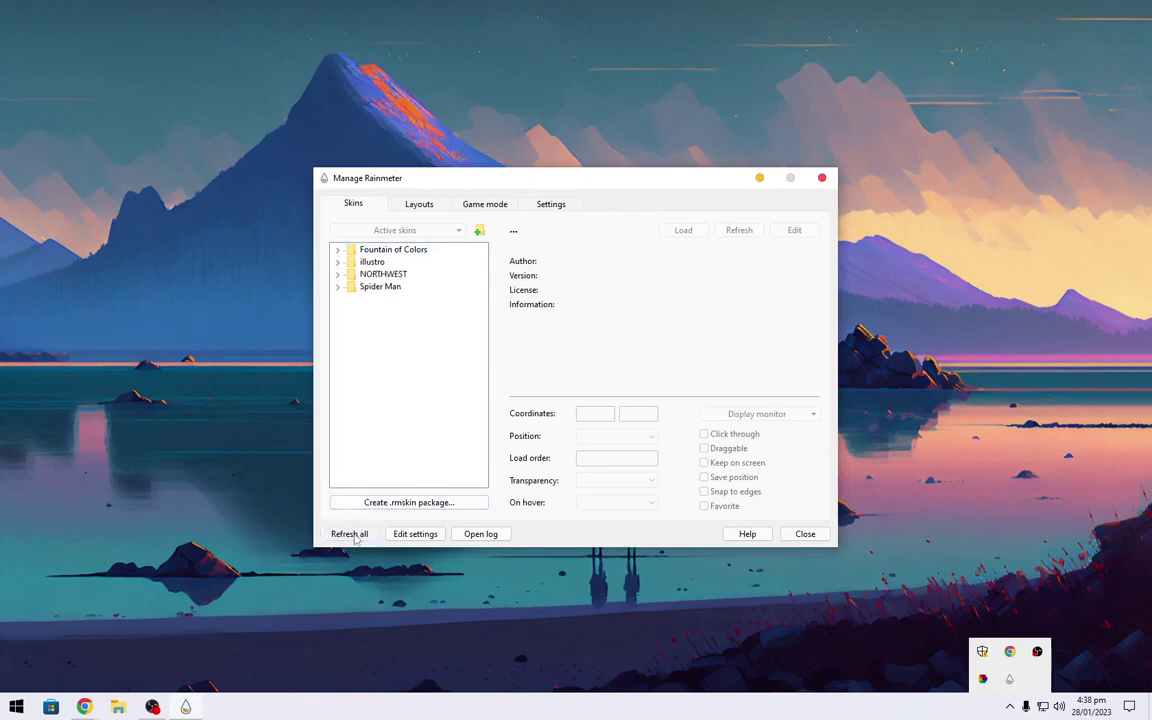
pyautogui.click(339, 274)
pyautogui.click(350, 286)
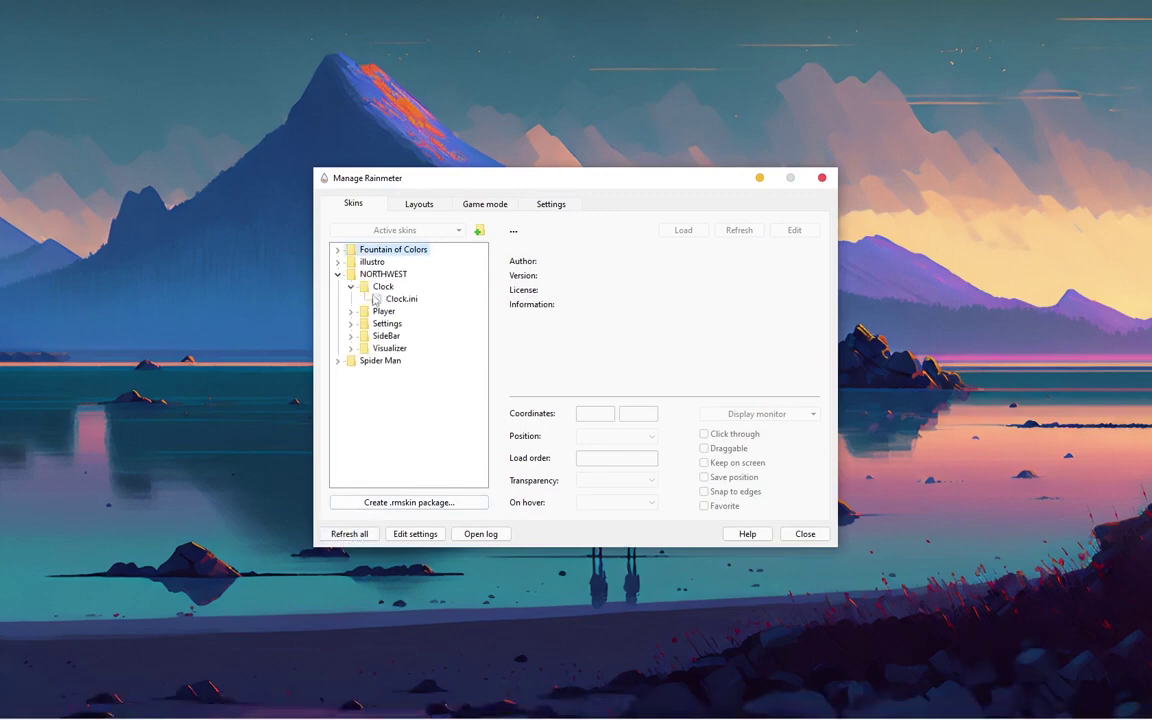
pyautogui.rightClick(384, 299)
pyautogui.click(412, 306)
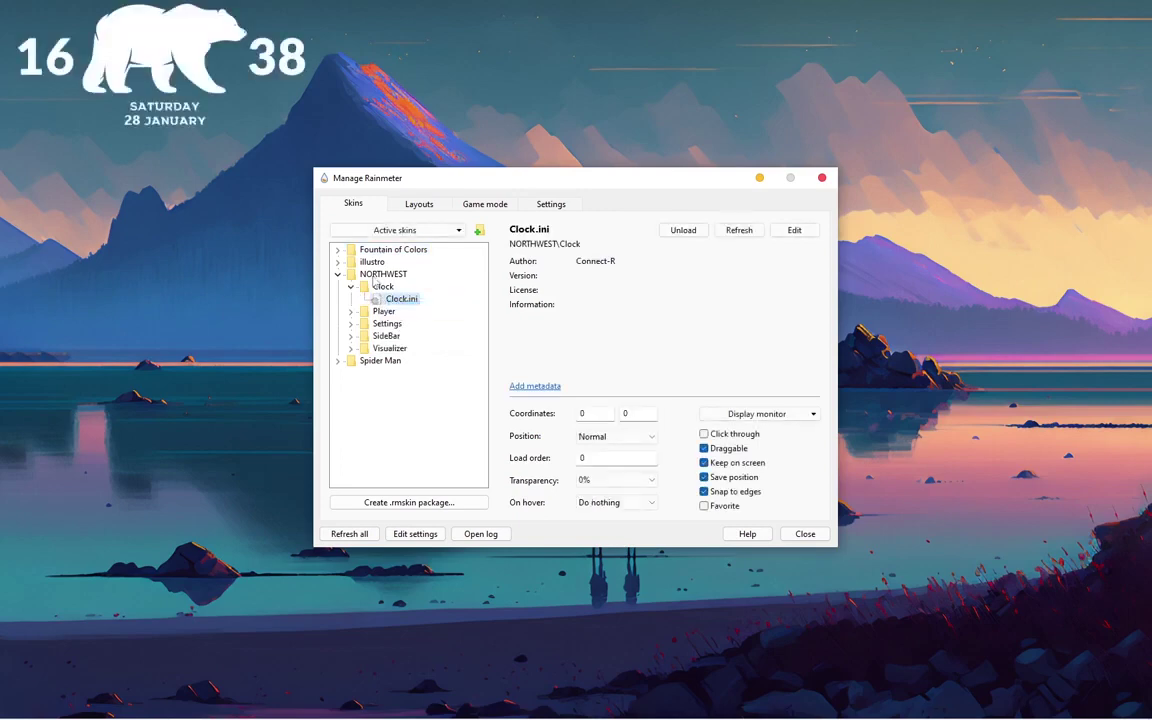
# - Load the NORTHWEST SideBar.ini and Visualizer v.2.ini skins
pyautogui.click(351, 337)
pyautogui.rightClick(384, 349)
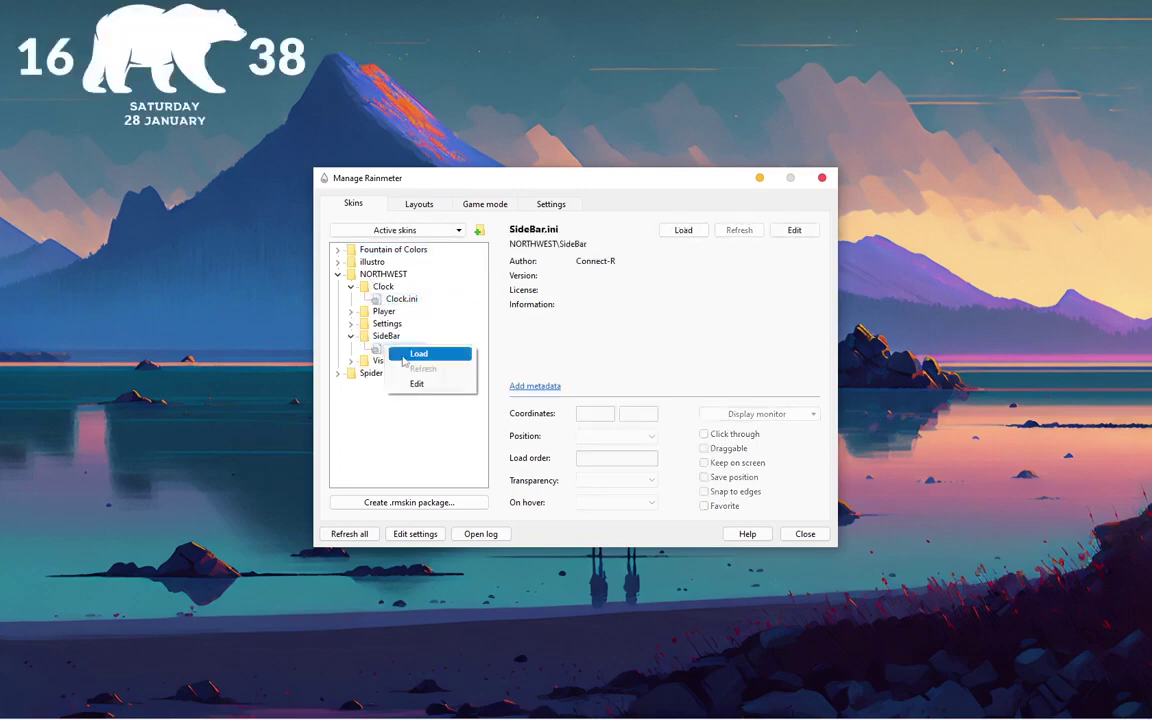
pyautogui.click(392, 355)
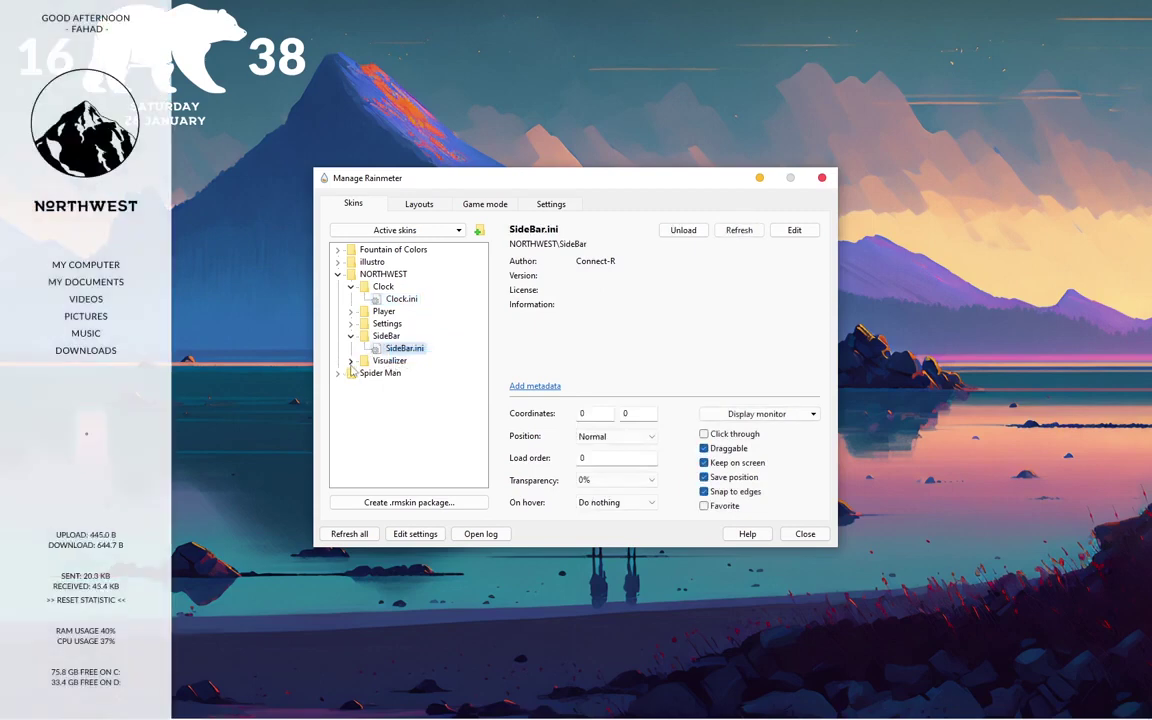
pyautogui.click(350, 361)
pyautogui.click(391, 386)
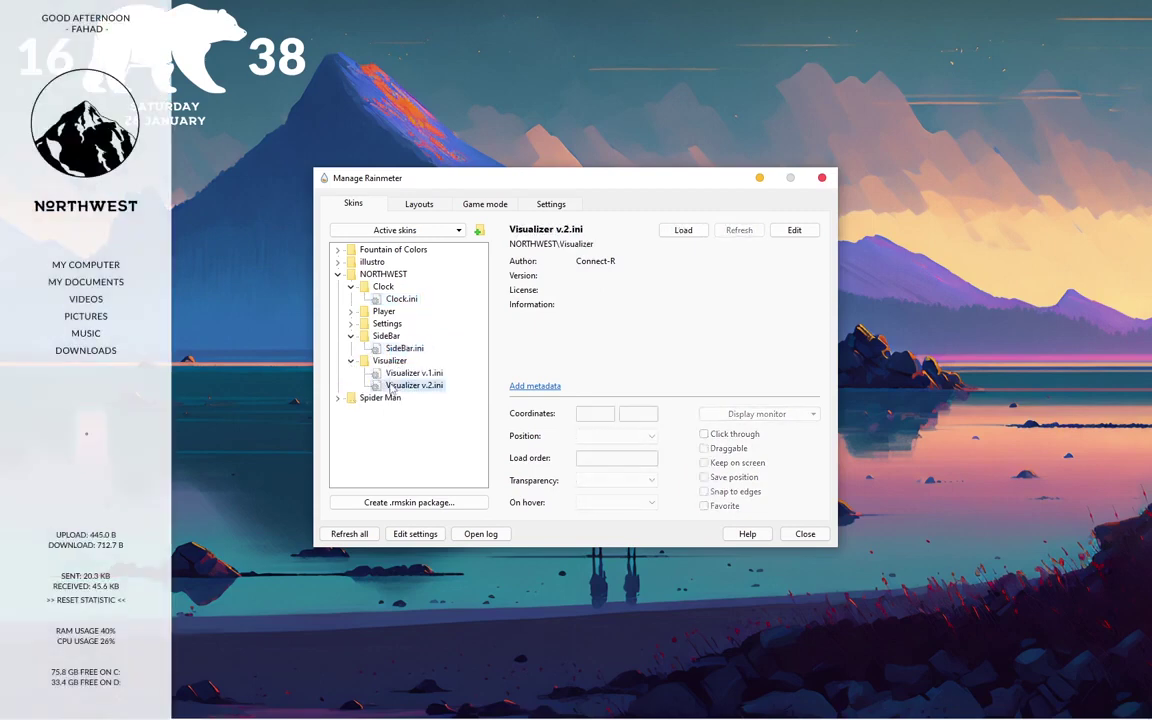
pyautogui.rightClick(392, 386)
pyautogui.click(404, 392)
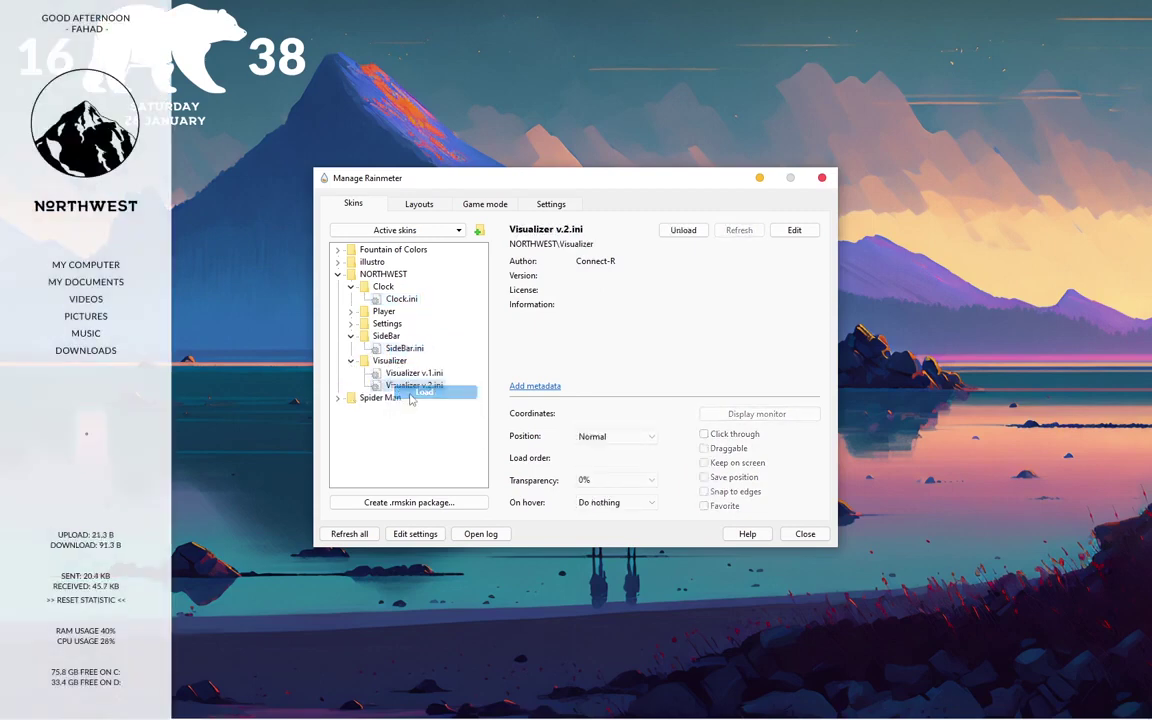
# - Close the manager, center the bear clock, and place the dotted visualizer just beneath it
pyautogui.click(821, 178)
pyautogui.moveTo(174, 57); pyautogui.dragTo(653, 288)
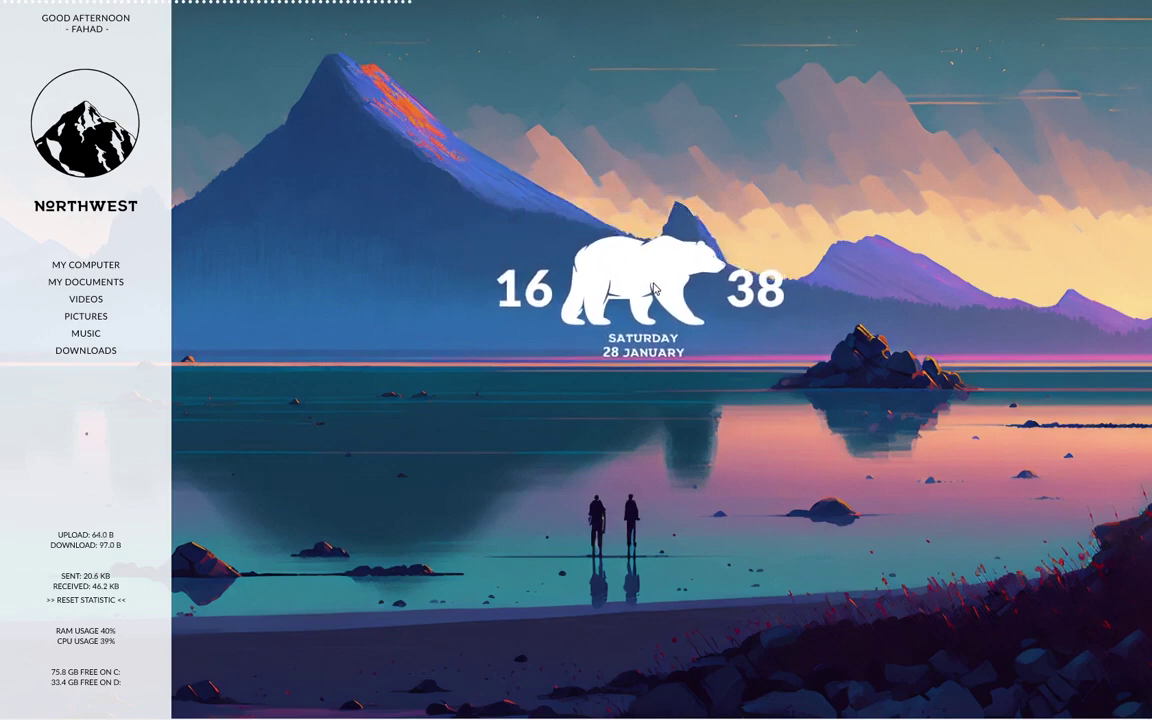
pyautogui.moveTo(281, 5); pyautogui.dragTo(702, 378)
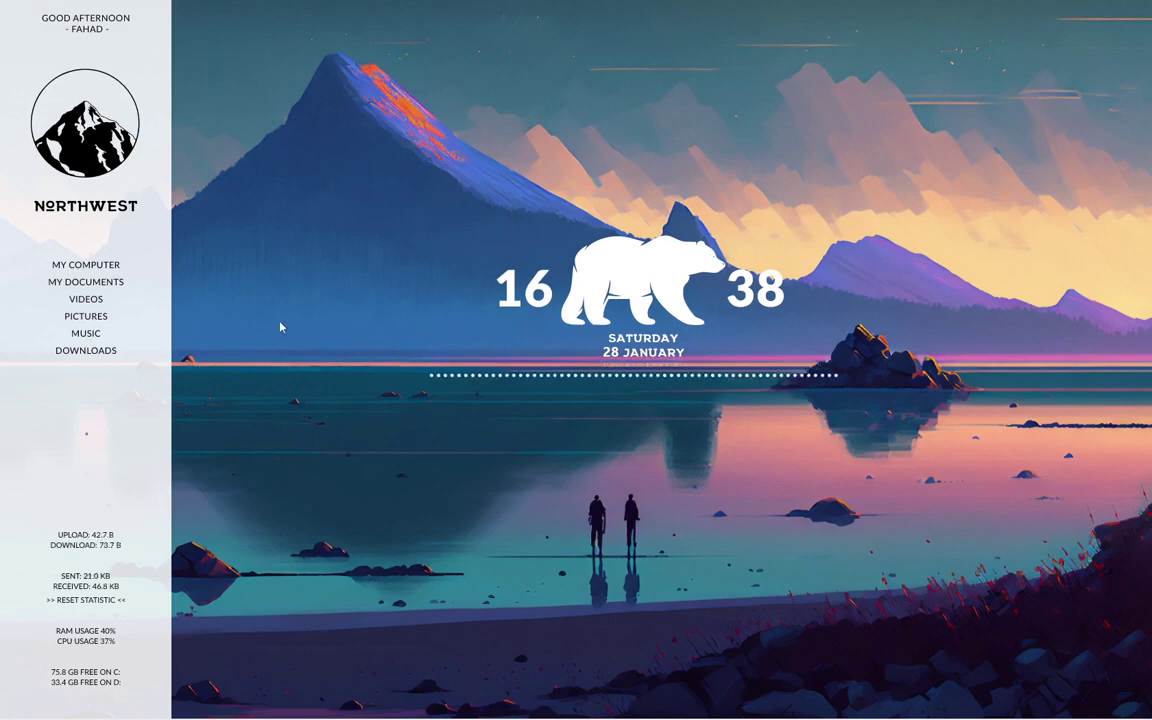
# - Open the SideBar skin's code in Notepad, enlarge the window and scroll to the logo text
pyautogui.rightClick(90, 185)
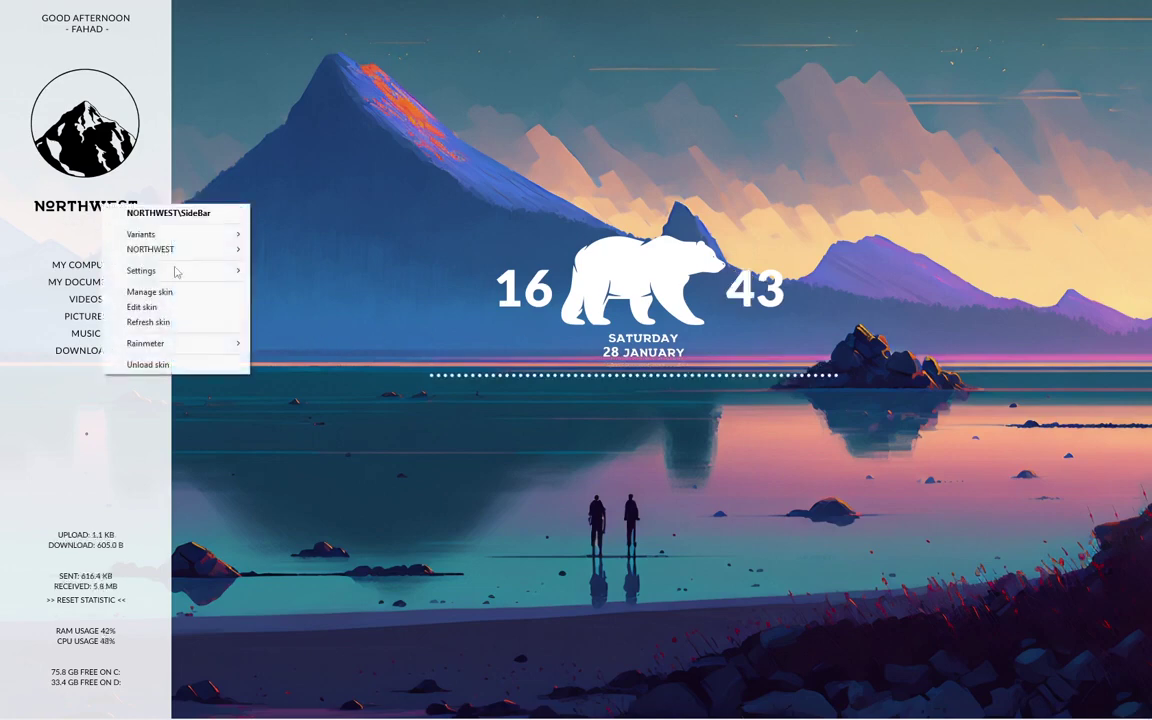
pyautogui.click(185, 303)
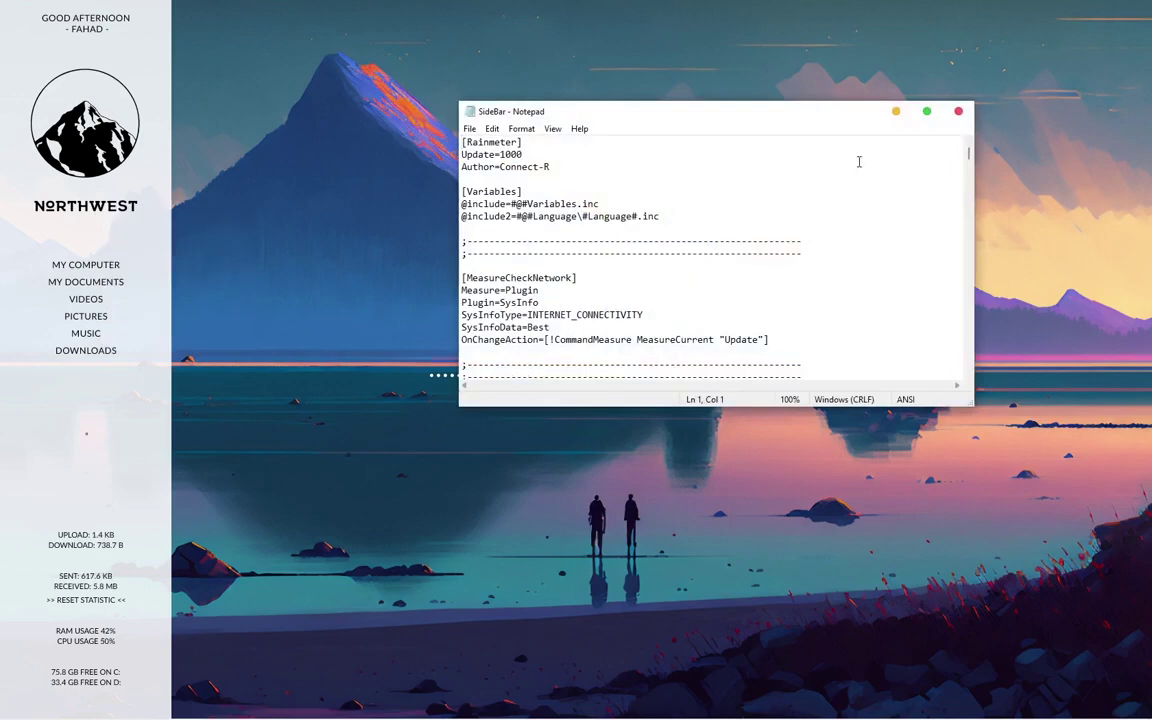
pyautogui.moveTo(805, 406); pyautogui.dragTo(805, 533)
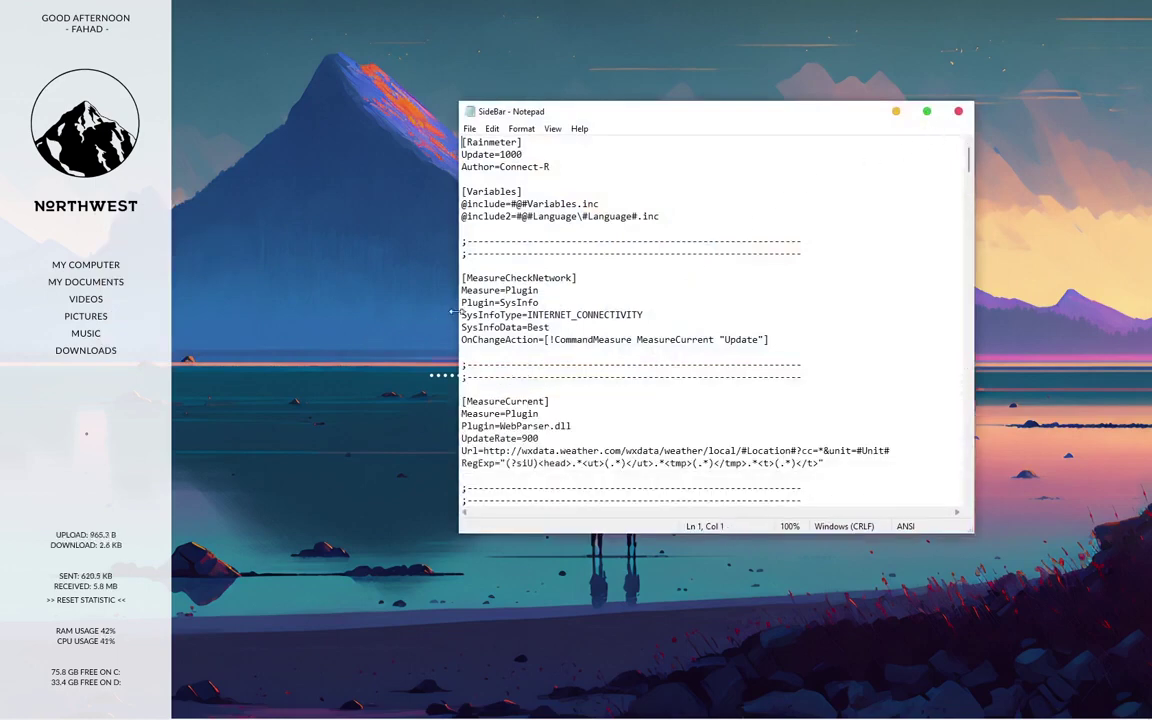
pyautogui.moveTo(452, 313); pyautogui.dragTo(174, 313)
pyautogui.scroll(-15, 375, 360)
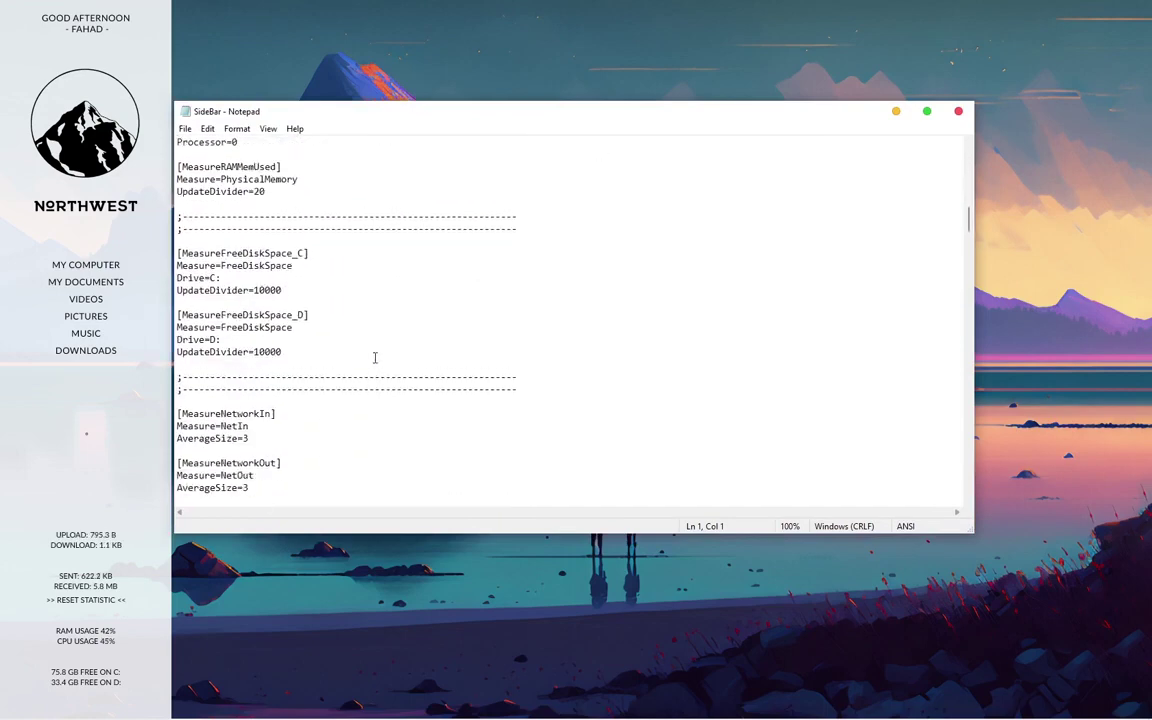
pyautogui.scroll(-20, 375, 358)
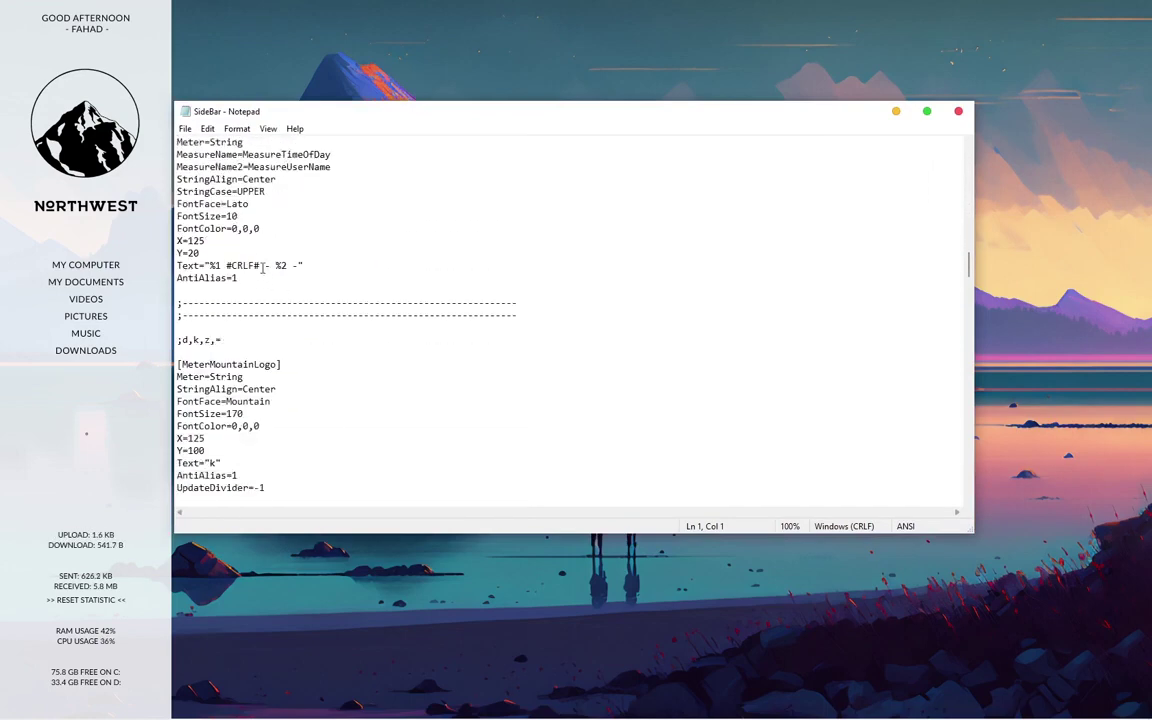
pyautogui.scroll(-6, 237, 413)
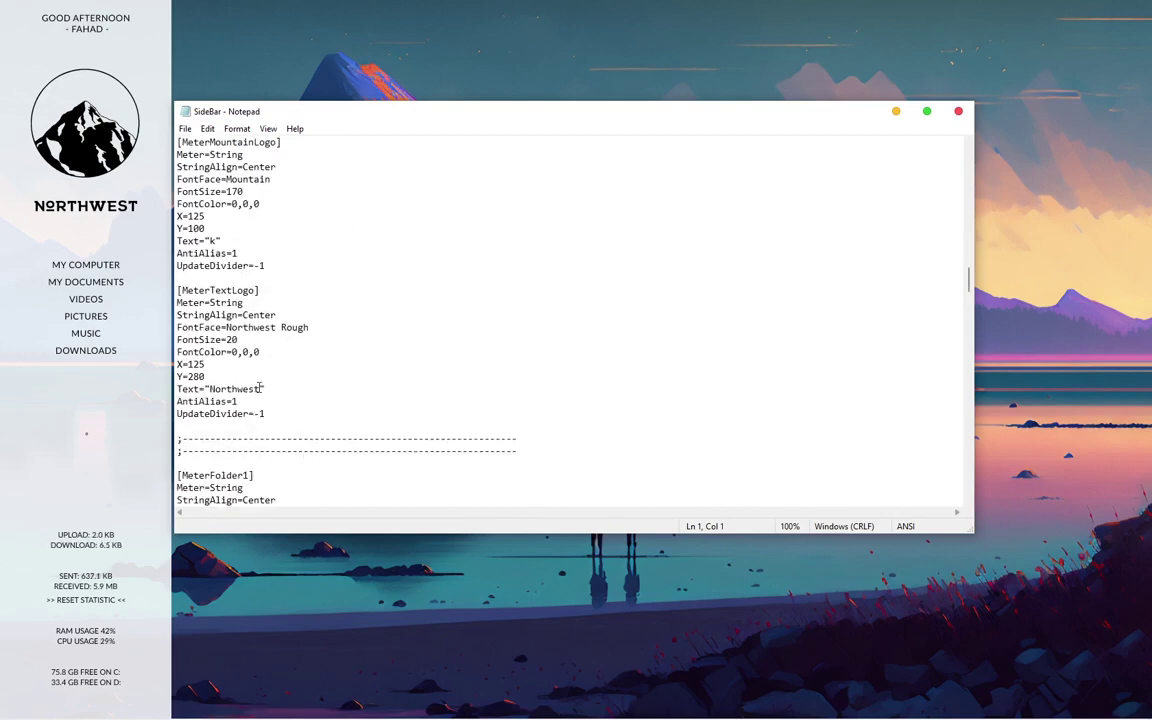
# - Replace 'Northwest' in Text="Northwest" with 'pc tutorials', save the file and close Notepad
pyautogui.moveTo(259, 388); pyautogui.dragTo(231, 386)
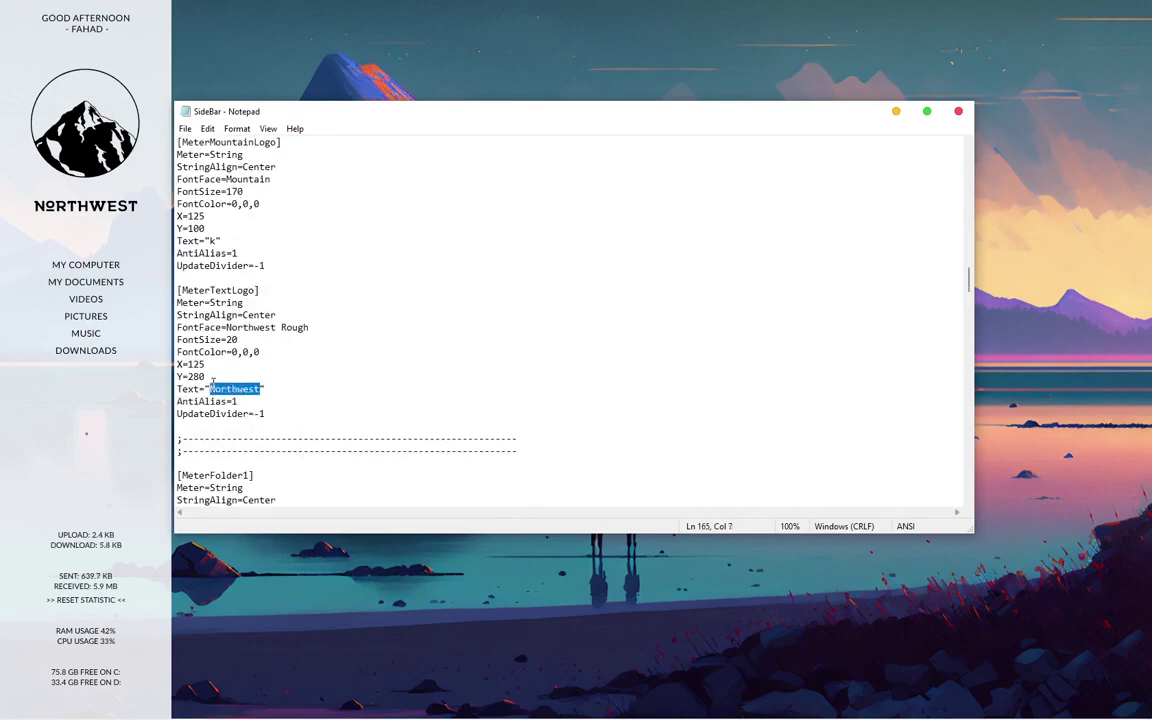
pyautogui.write('p')
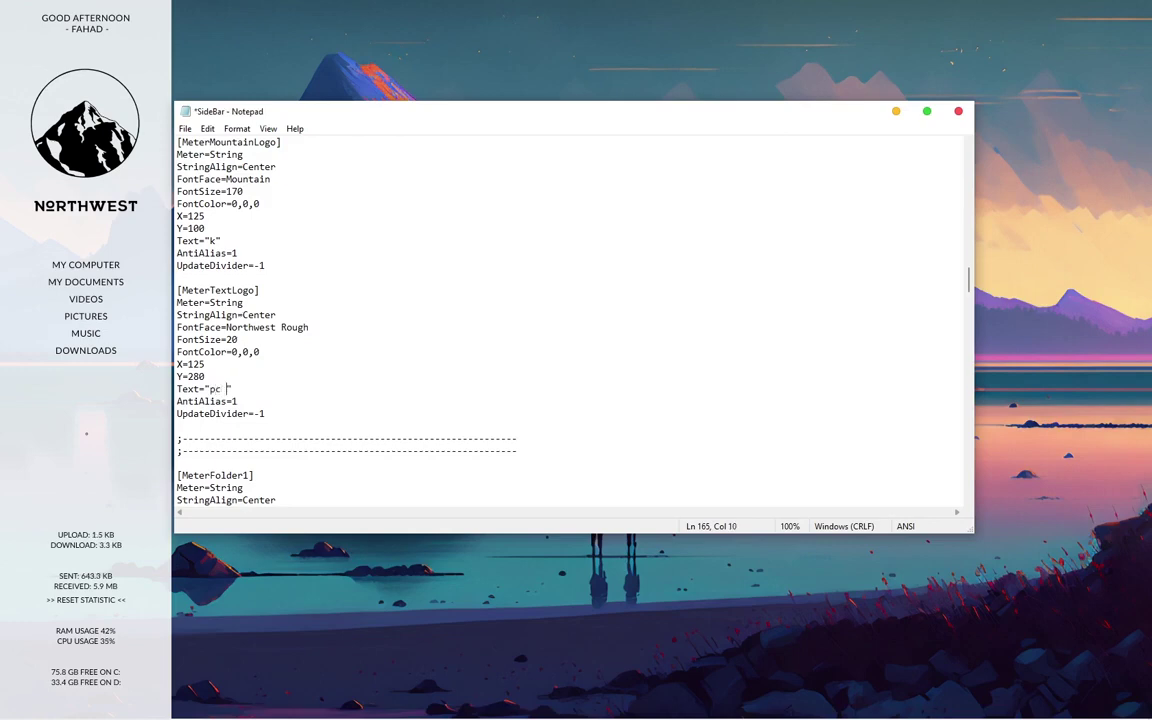
pyautogui.write('c tutorials')
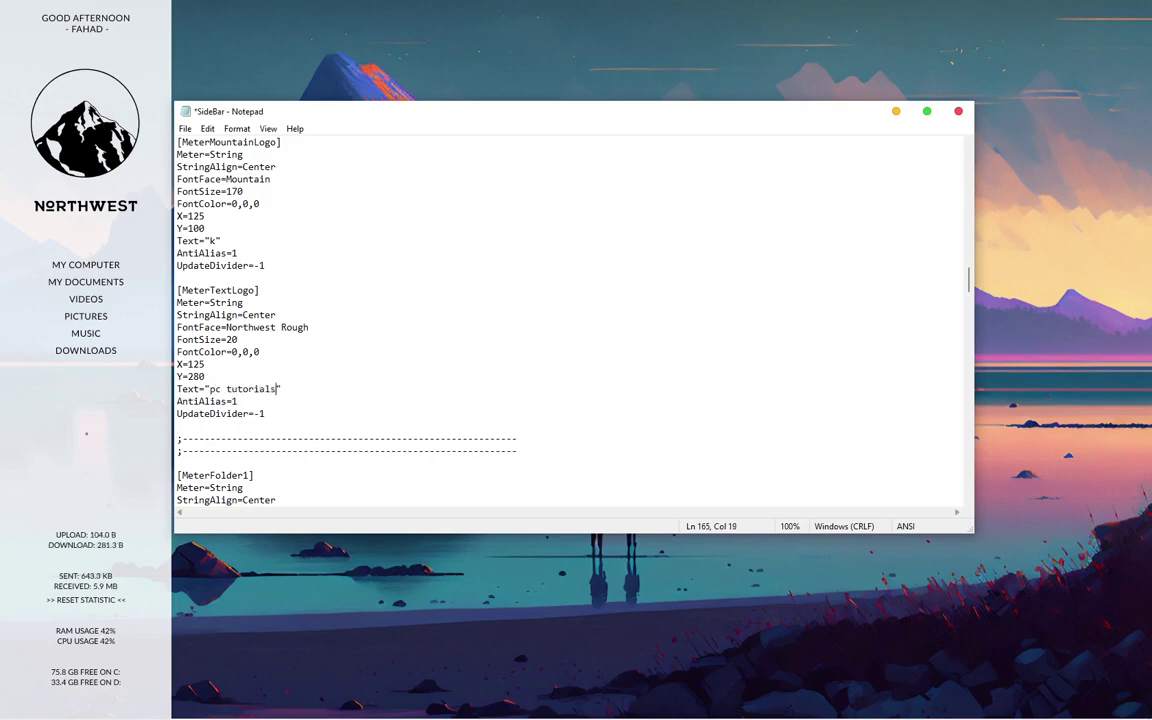
pyautogui.click(185, 128)
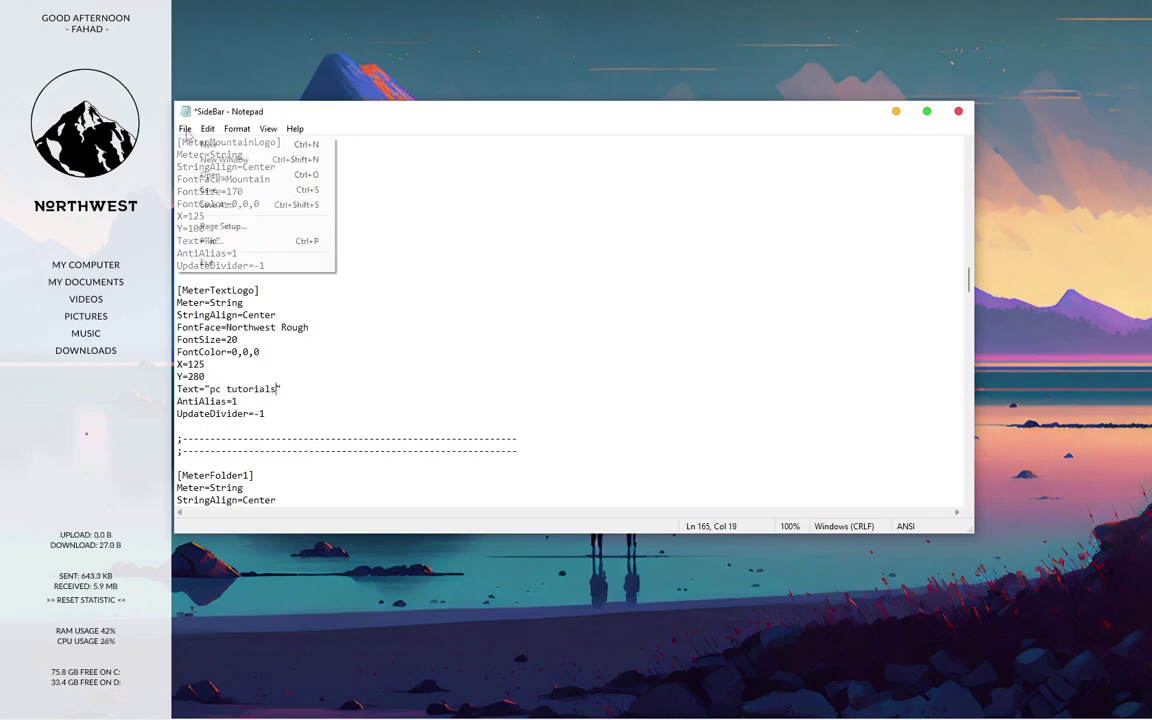
pyautogui.click(208, 190)
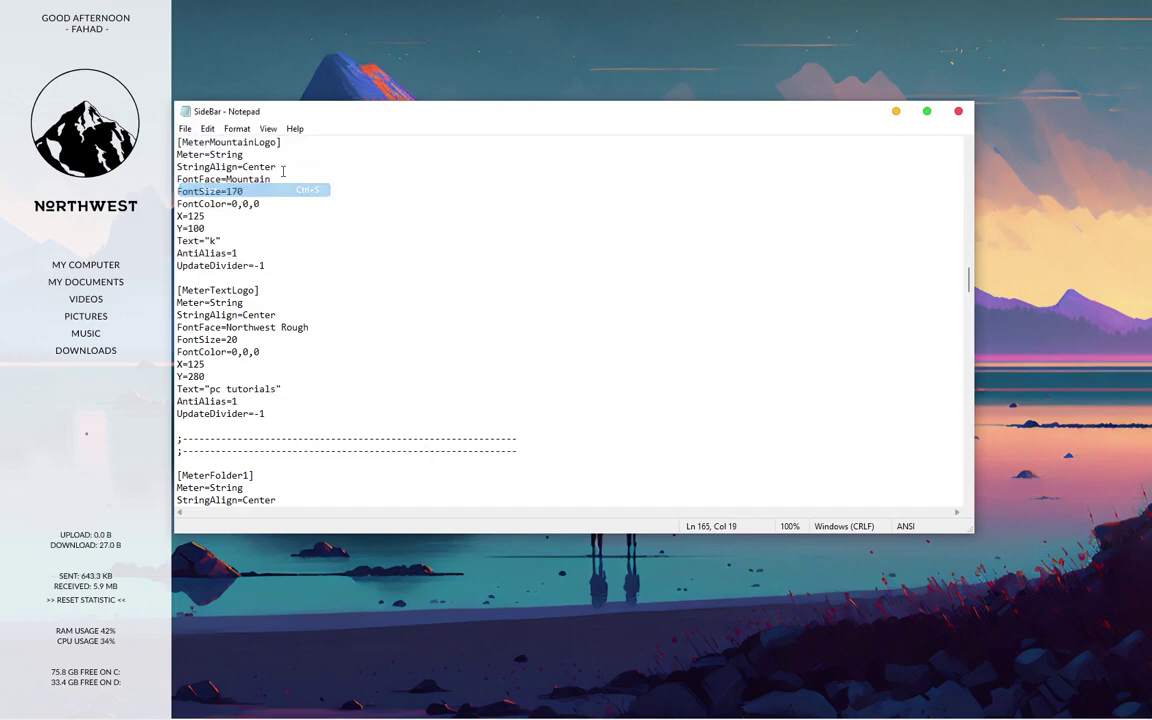
pyautogui.click(958, 111)
# - Refresh the sidebar skin so it shows PC TUTORIALS, then reveal the hidden tray icons
pyautogui.rightClick(49, 223)
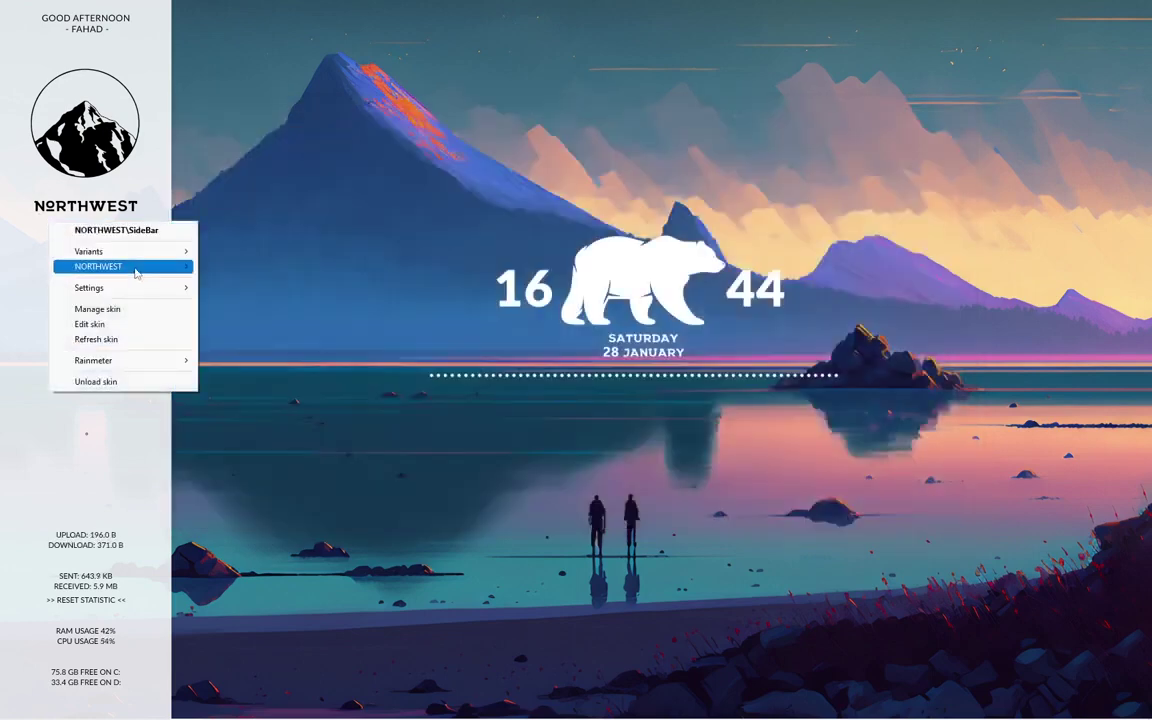
pyautogui.click(130, 339)
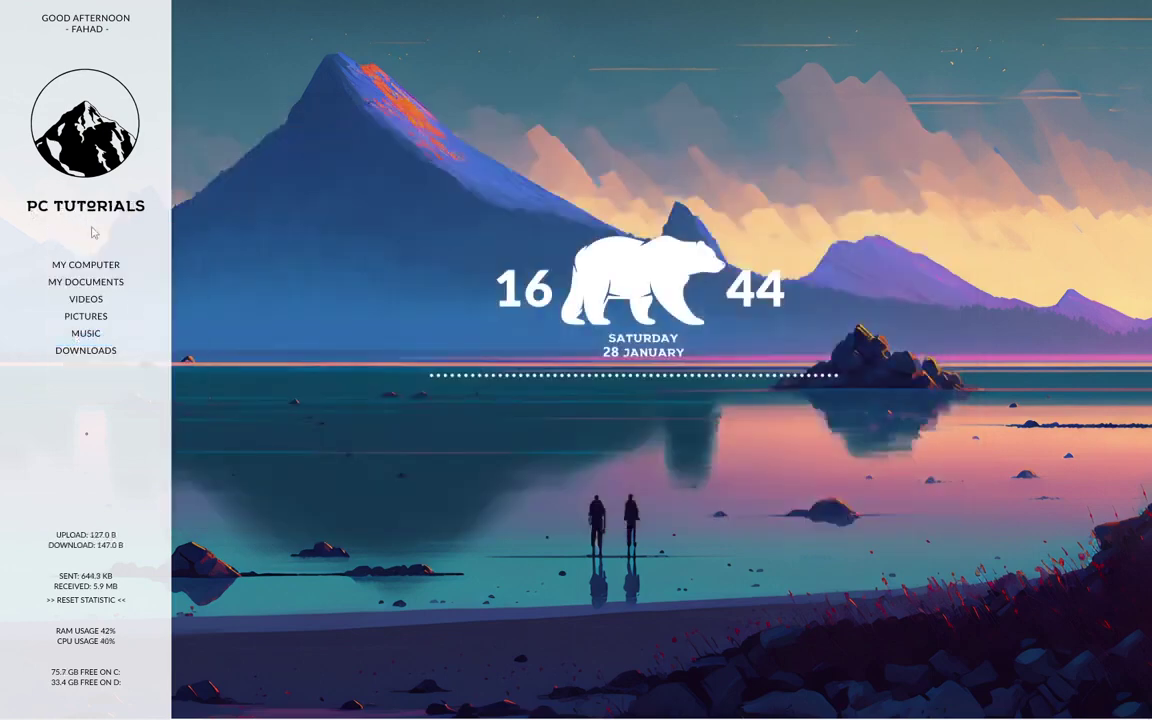
pyautogui.moveTo(600, 719)
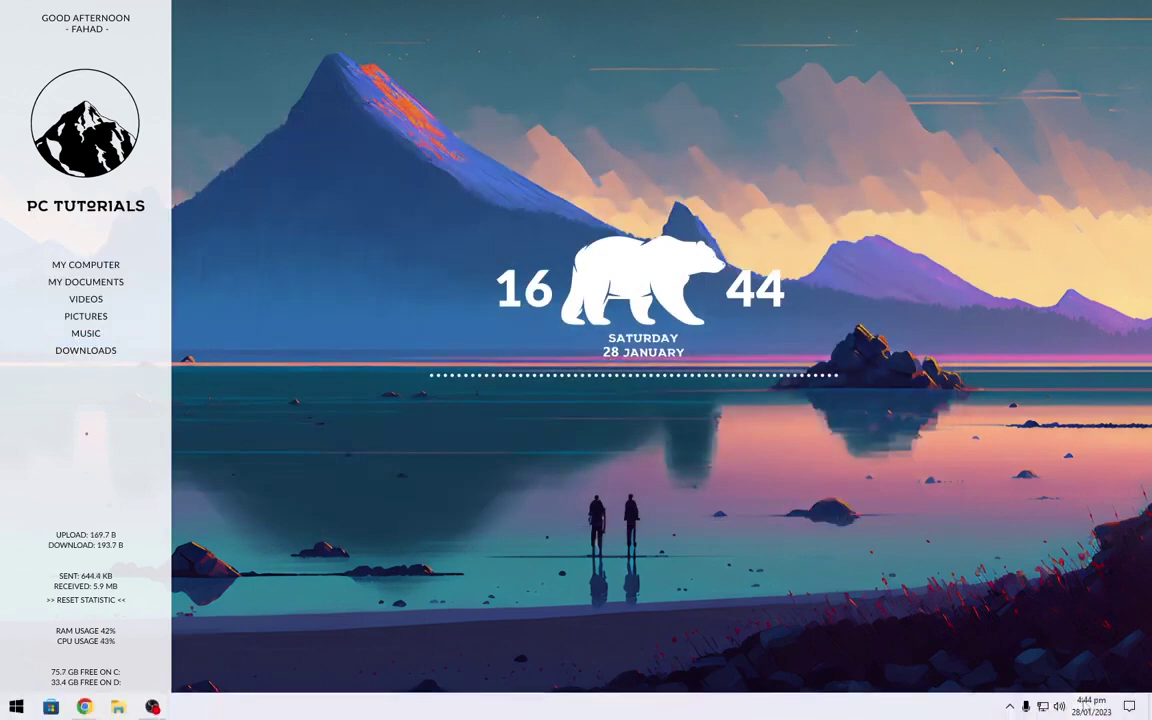
pyautogui.click(1012, 705)
# - In Manage Rainmeter, set NORTHWEST > Visualizer > Visualizer v.2.ini to 50% transparency and close
pyautogui.click(1010, 681)
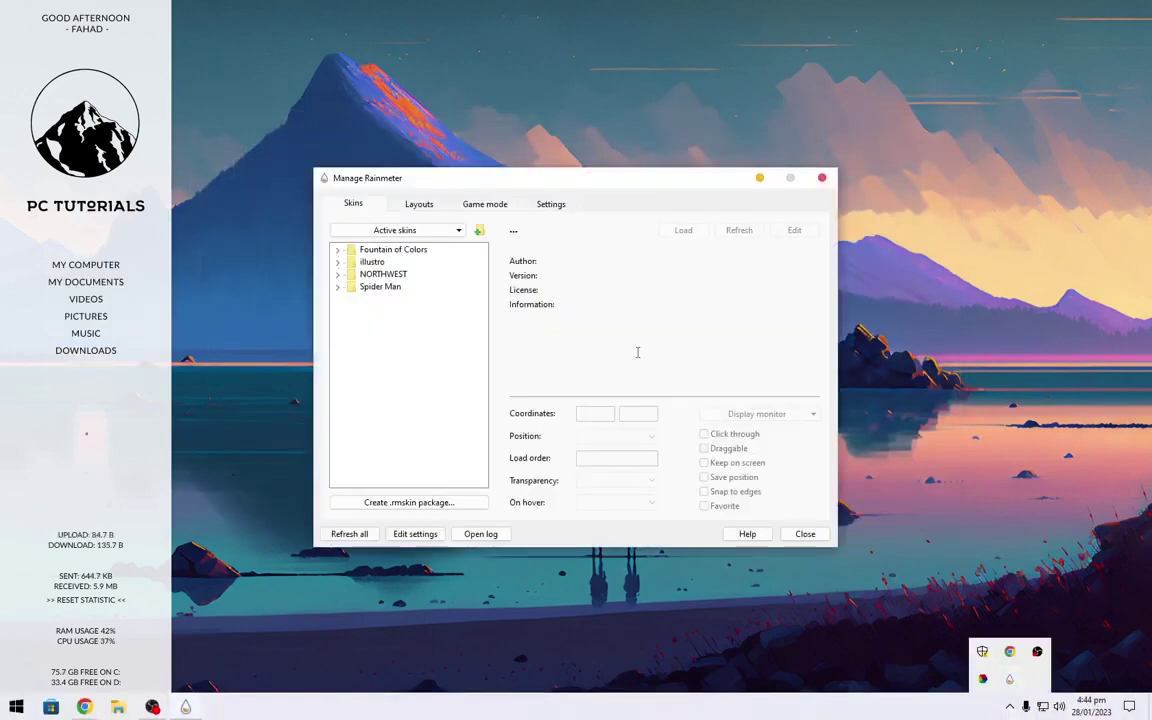
pyautogui.moveTo(428, 178); pyautogui.dragTo(432, 410)
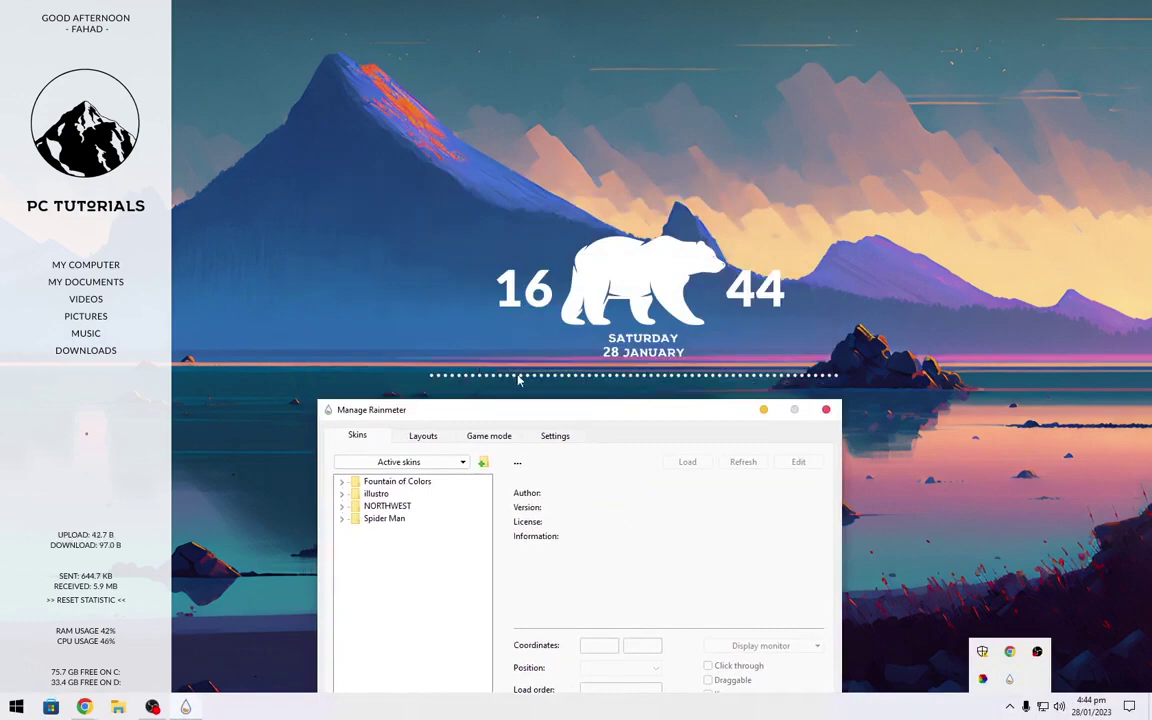
pyautogui.click(341, 506)
pyautogui.click(355, 568)
pyautogui.click(410, 592)
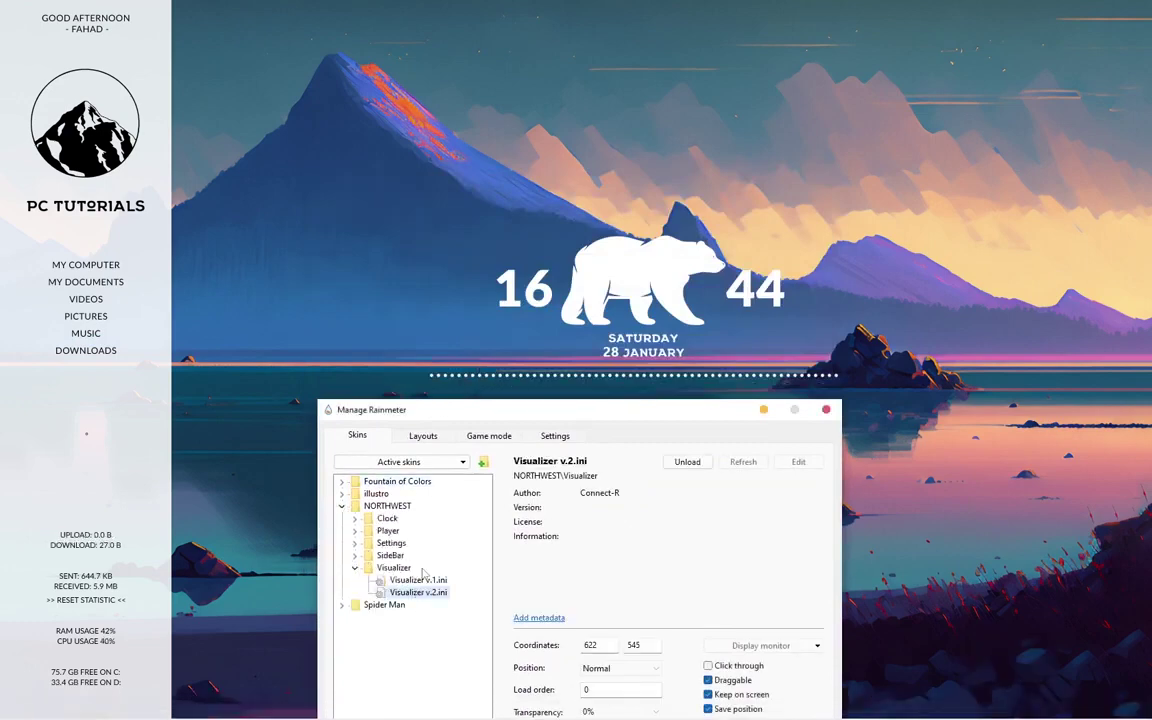
pyautogui.moveTo(449, 414); pyautogui.dragTo(478, 124)
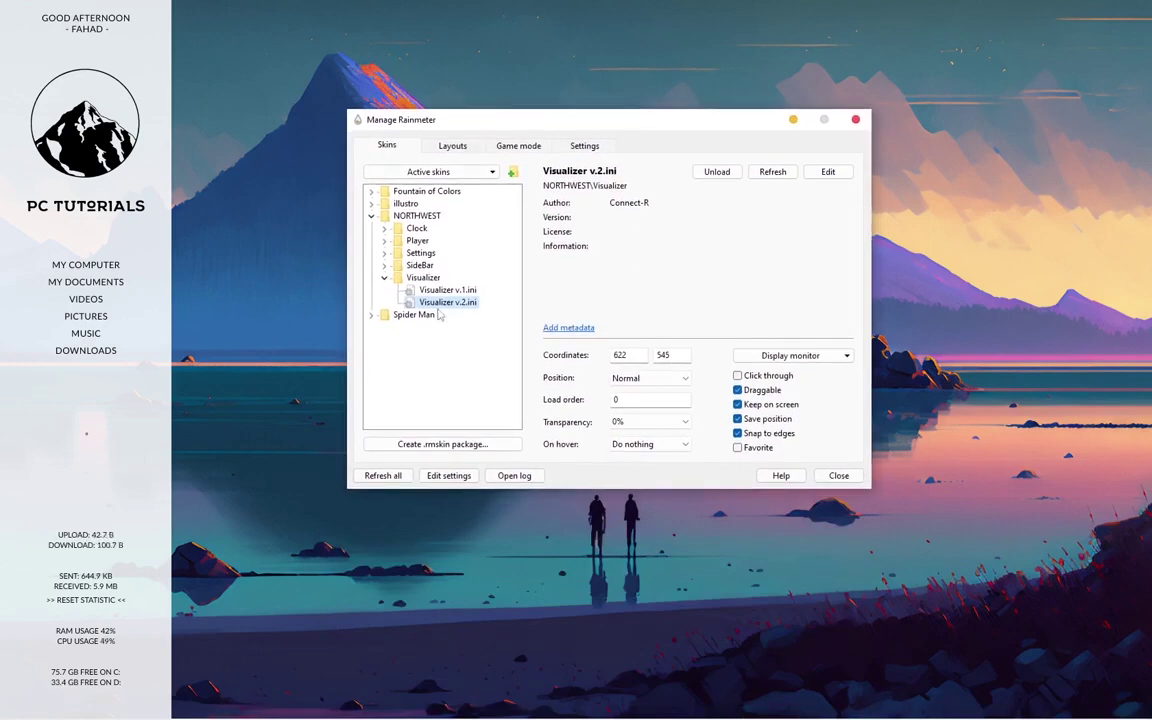
pyautogui.click(650, 421)
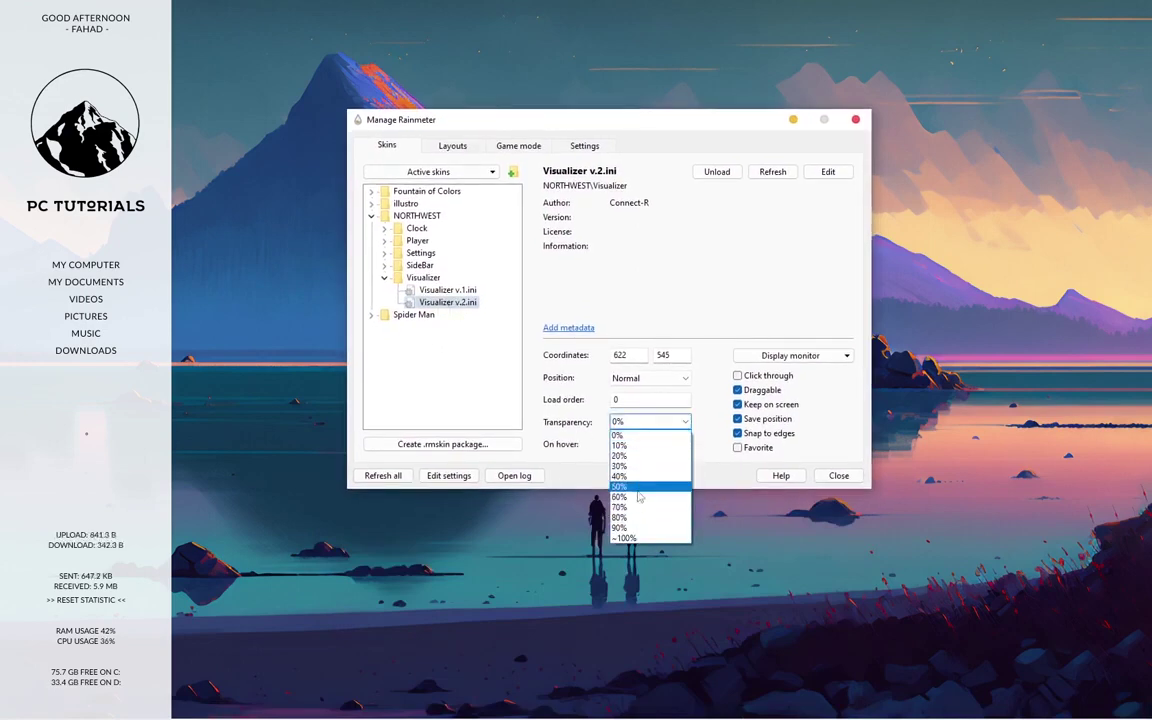
pyautogui.click(620, 497)
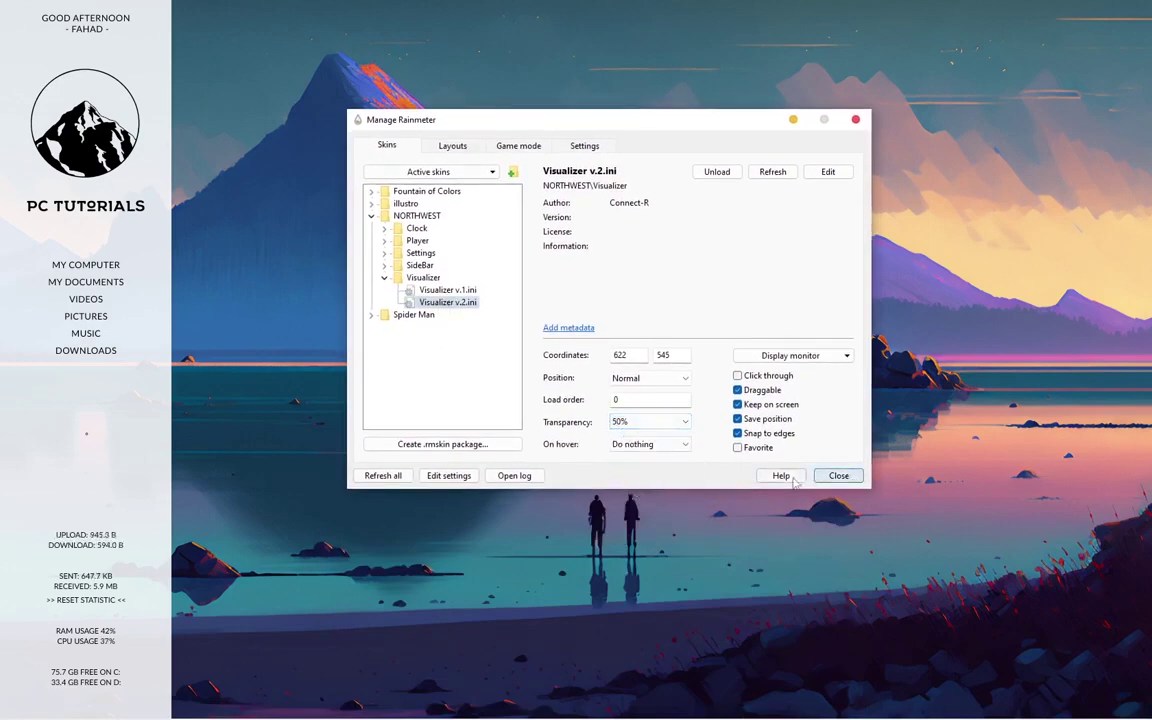
pyautogui.click(838, 475)
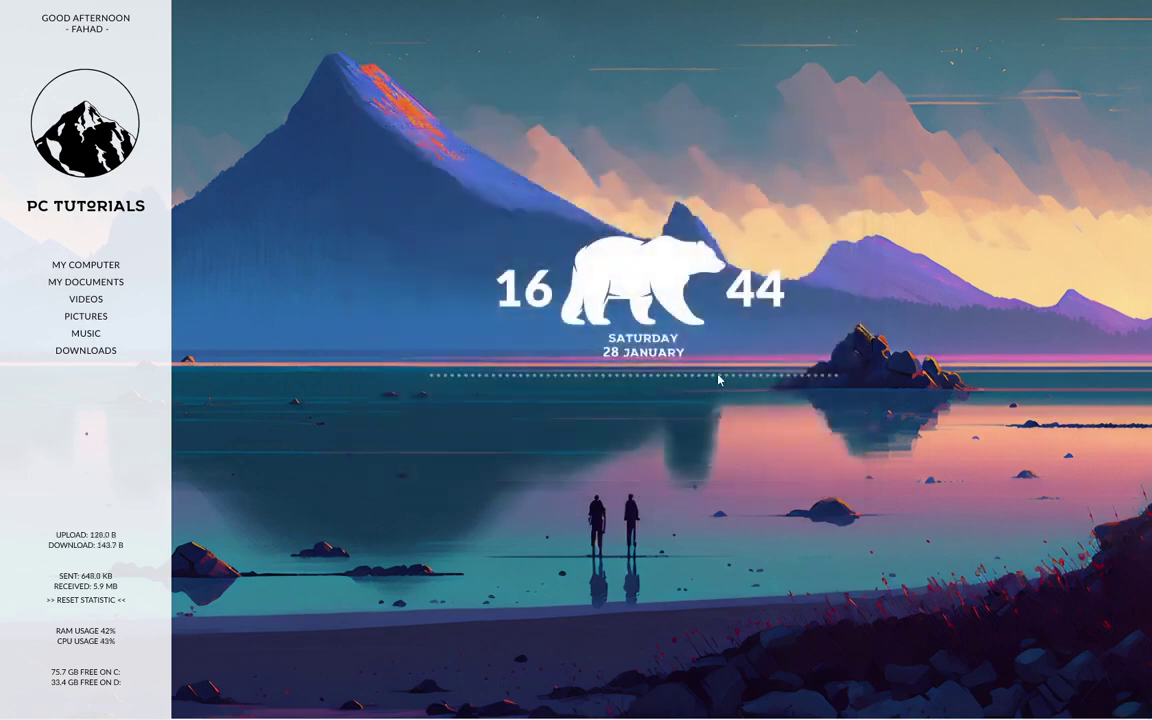
# - Launch File Explorer at This PC from the sidebar's MY COMPUTER link
pyautogui.rightClick(718, 379)
pyautogui.click(645, 405)
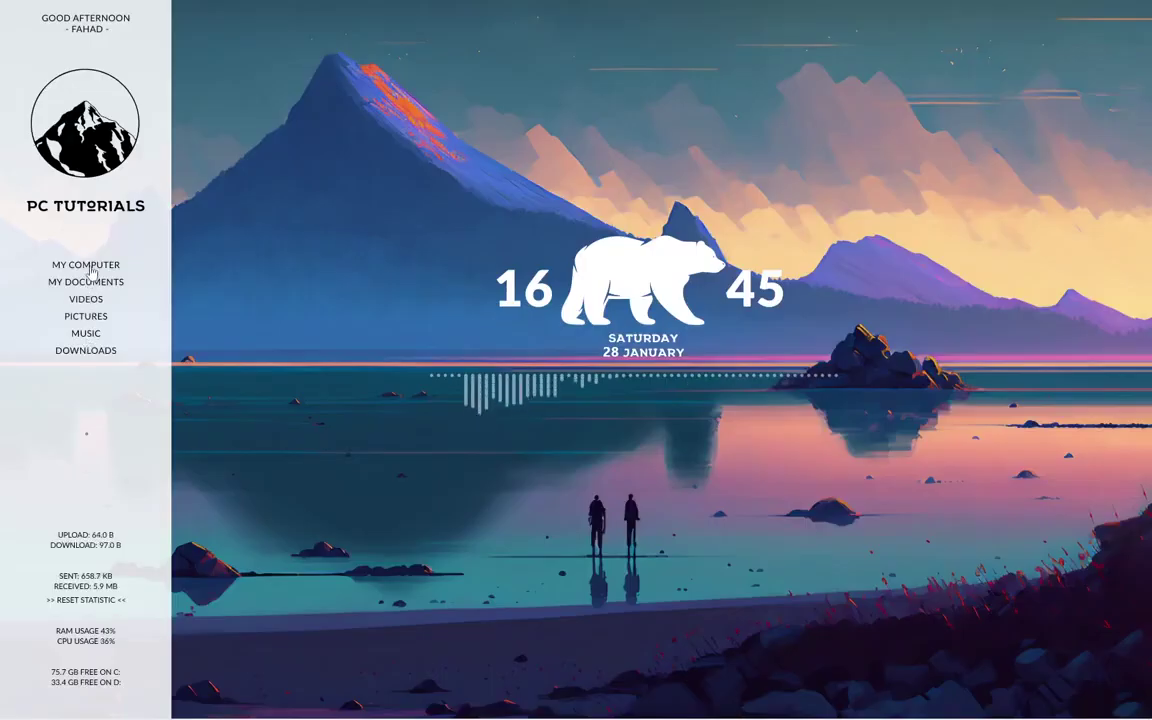
pyautogui.click(88, 265)
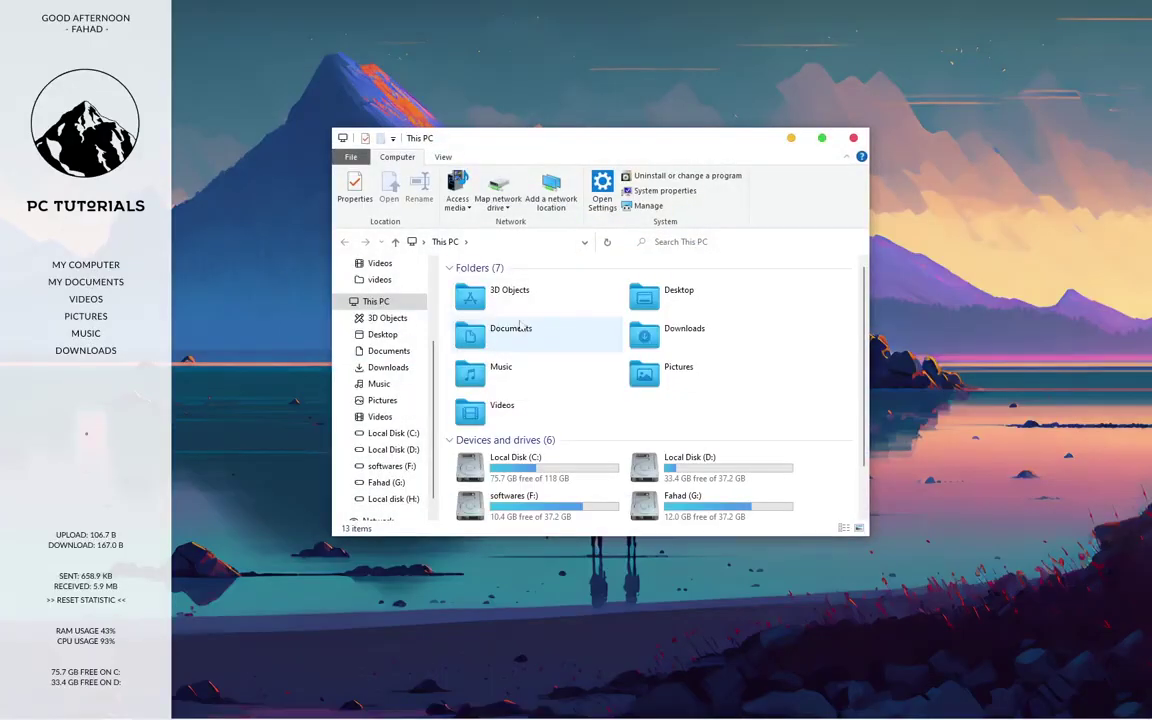